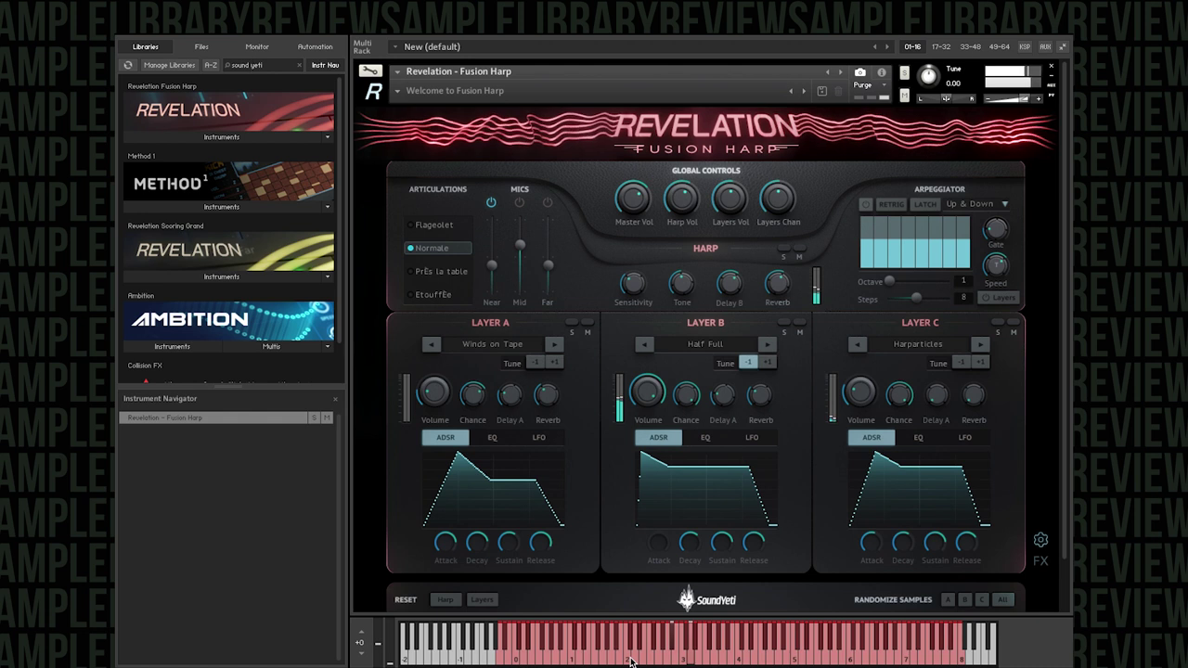
Step: Load the Staff Picks snapshot Arp - Morning Coffee for auditioning, followed by the Staff Picks snapshot Arp - Suspense
{"action": "left_click", "coordinate": [398, 93]}
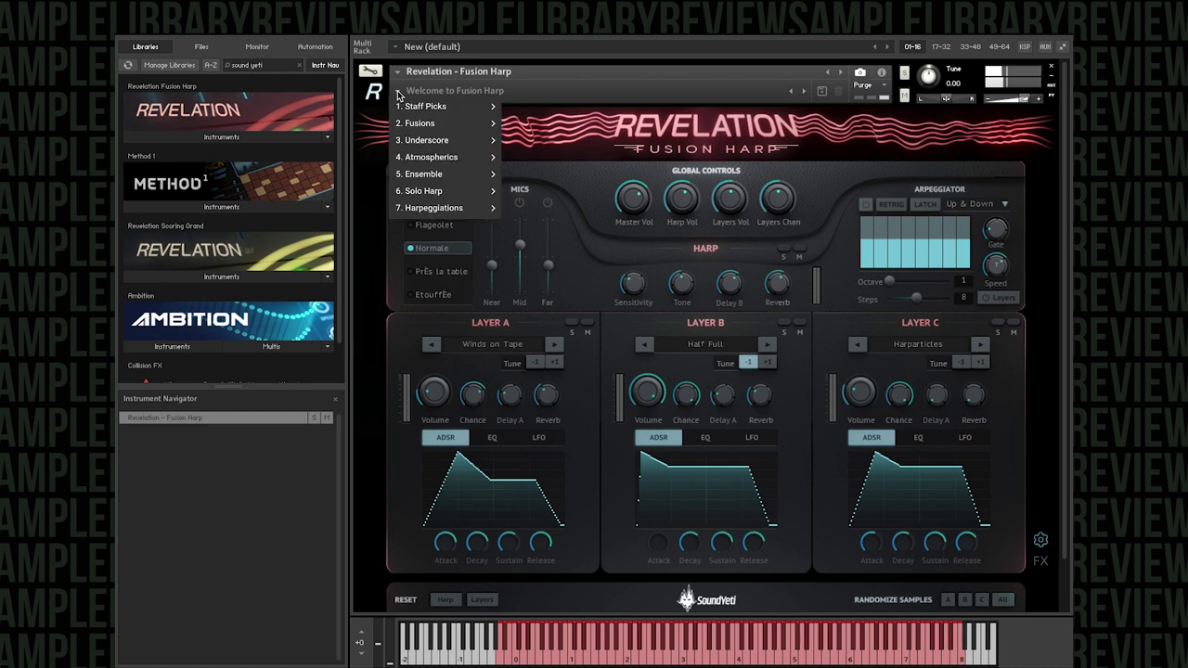
{"action": "mouse_move", "coordinate": [413, 107]}
{"action": "left_click", "coordinate": [543, 106]}
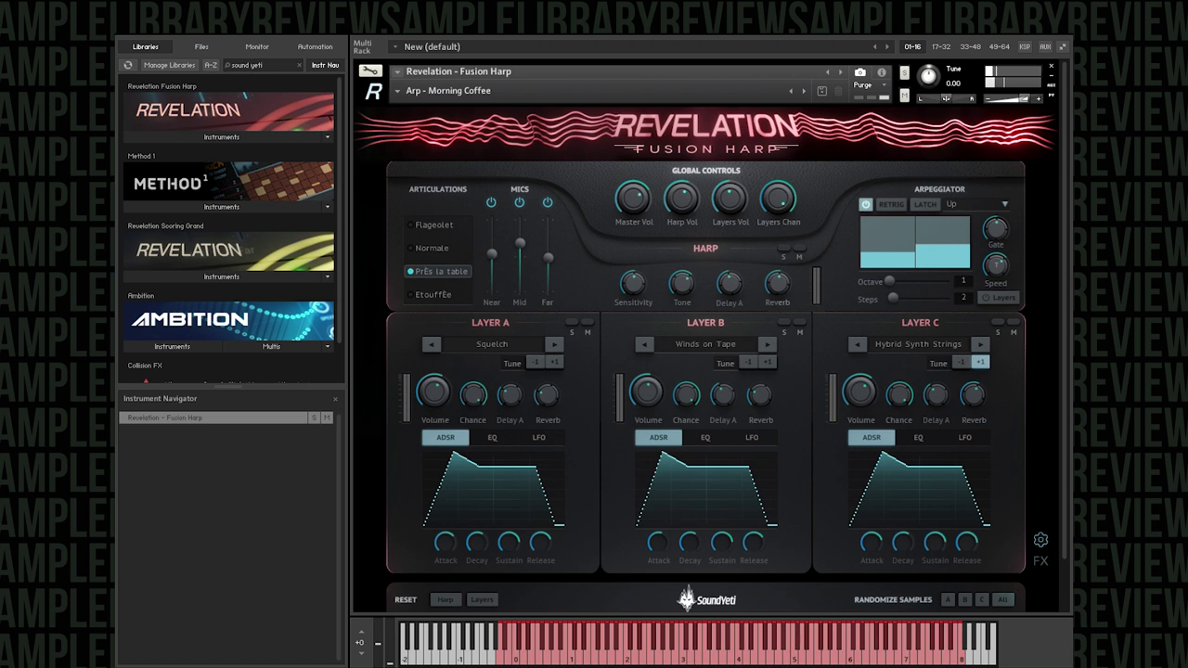
{"action": "left_click", "coordinate": [399, 93]}
{"action": "mouse_move", "coordinate": [420, 105]}
{"action": "left_click", "coordinate": [534, 123]}
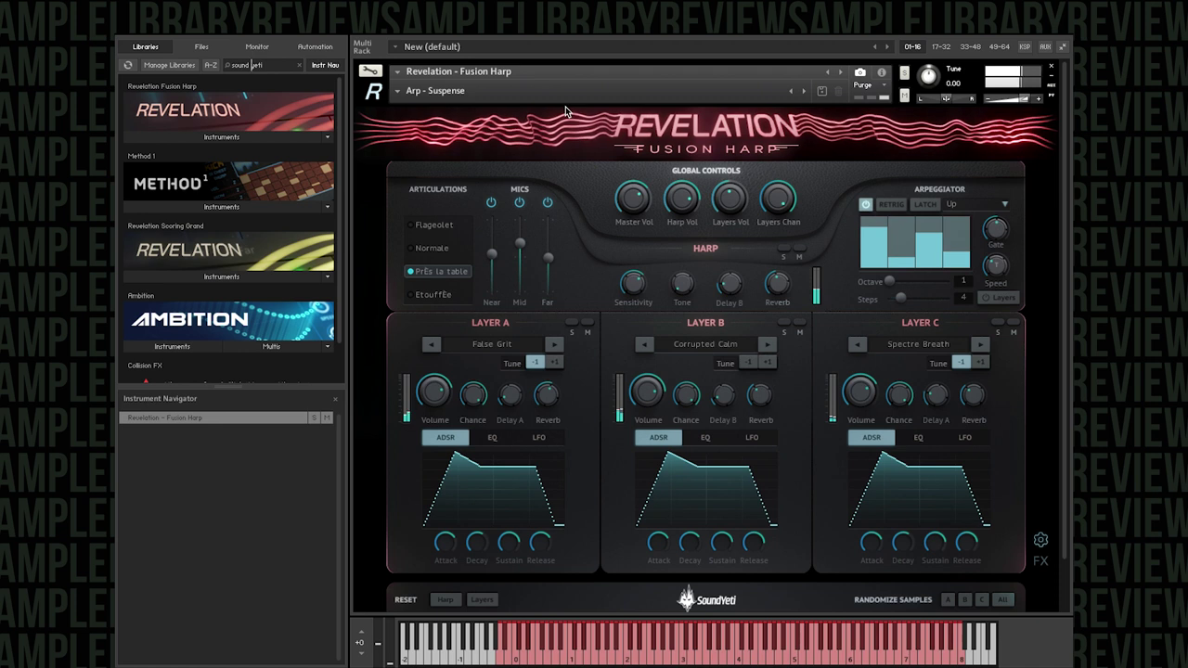
Step: Audition the two Staff Picks atmosphere snapshots by loading Atmos - Empty Inside and then Atmos - Microcosm
{"action": "left_click", "coordinate": [399, 94]}
{"action": "mouse_move", "coordinate": [446, 104]}
{"action": "left_click", "coordinate": [571, 121]}
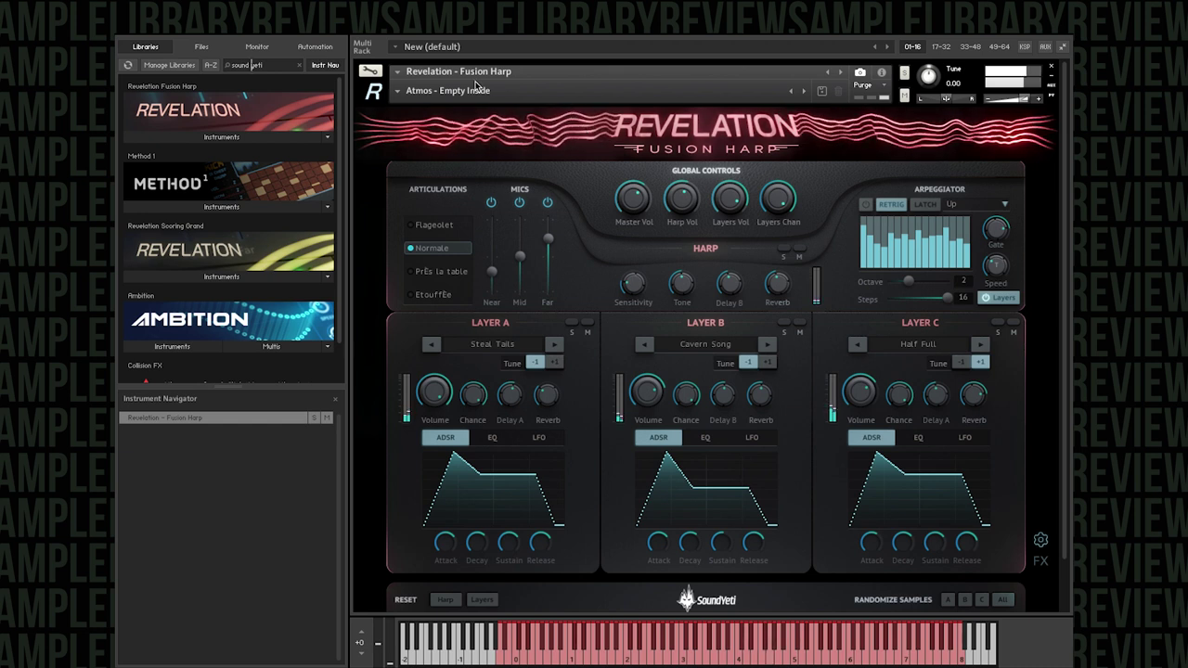
{"action": "left_click", "coordinate": [398, 93]}
{"action": "mouse_move", "coordinate": [446, 106]}
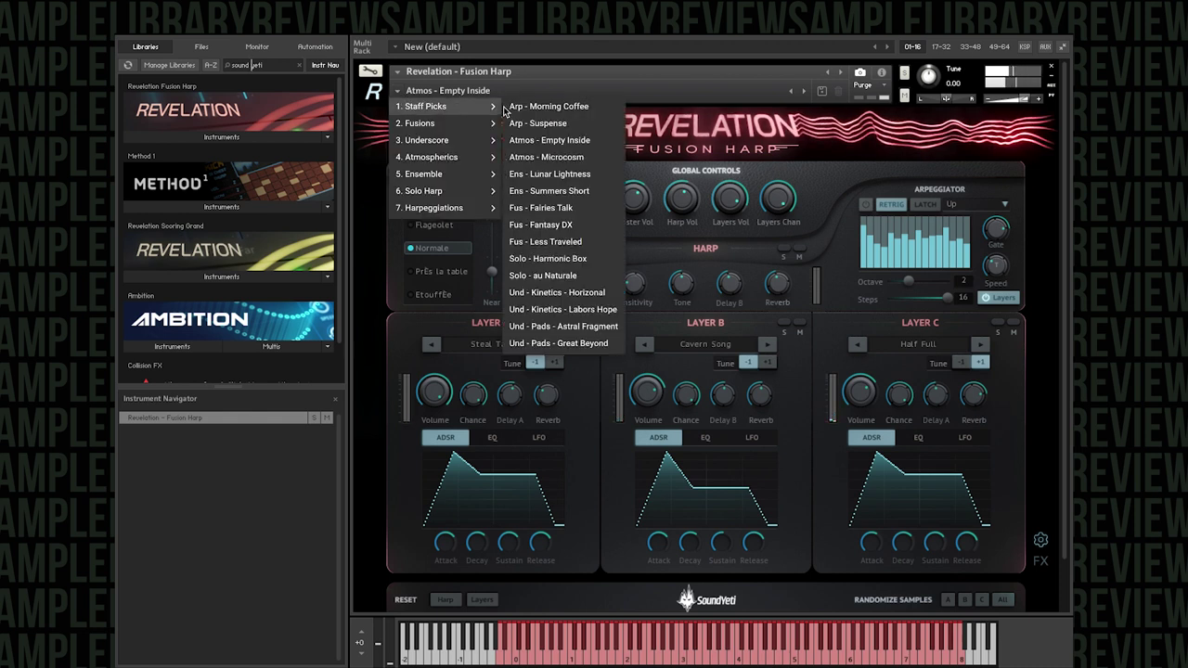
{"action": "left_click", "coordinate": [556, 157]}
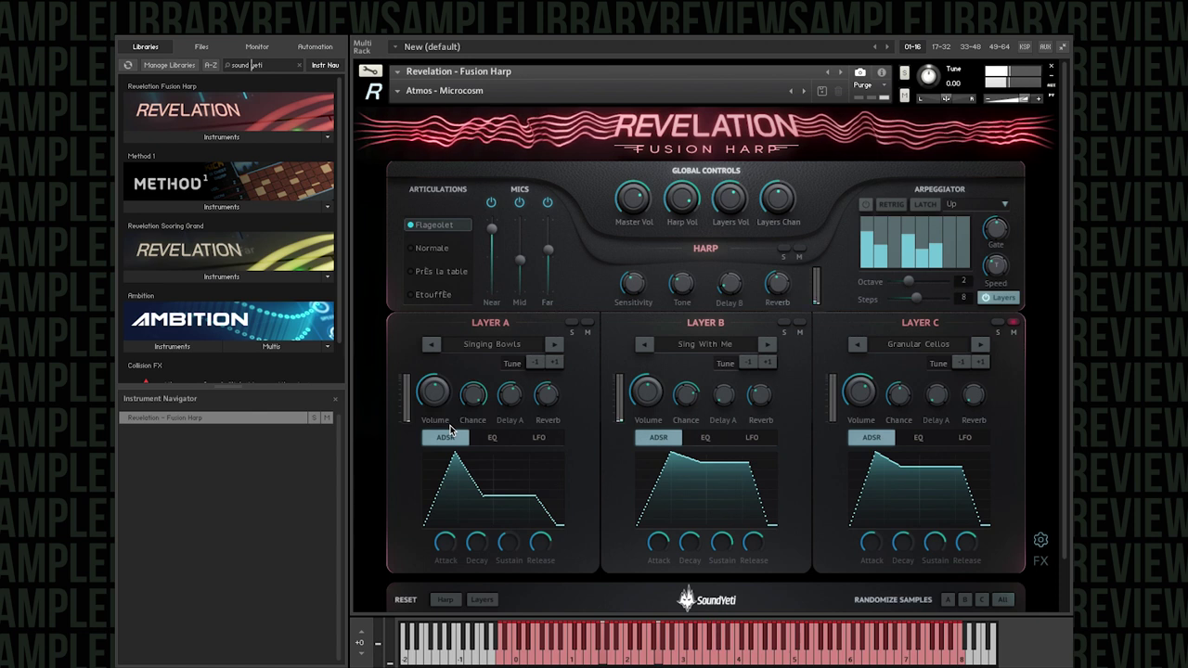
Step: Audition the two Staff Picks ensemble snapshots by loading Ens - Lunar Lightness and then Ens - Summers Short
{"action": "left_click", "coordinate": [397, 92]}
{"action": "mouse_move", "coordinate": [411, 108]}
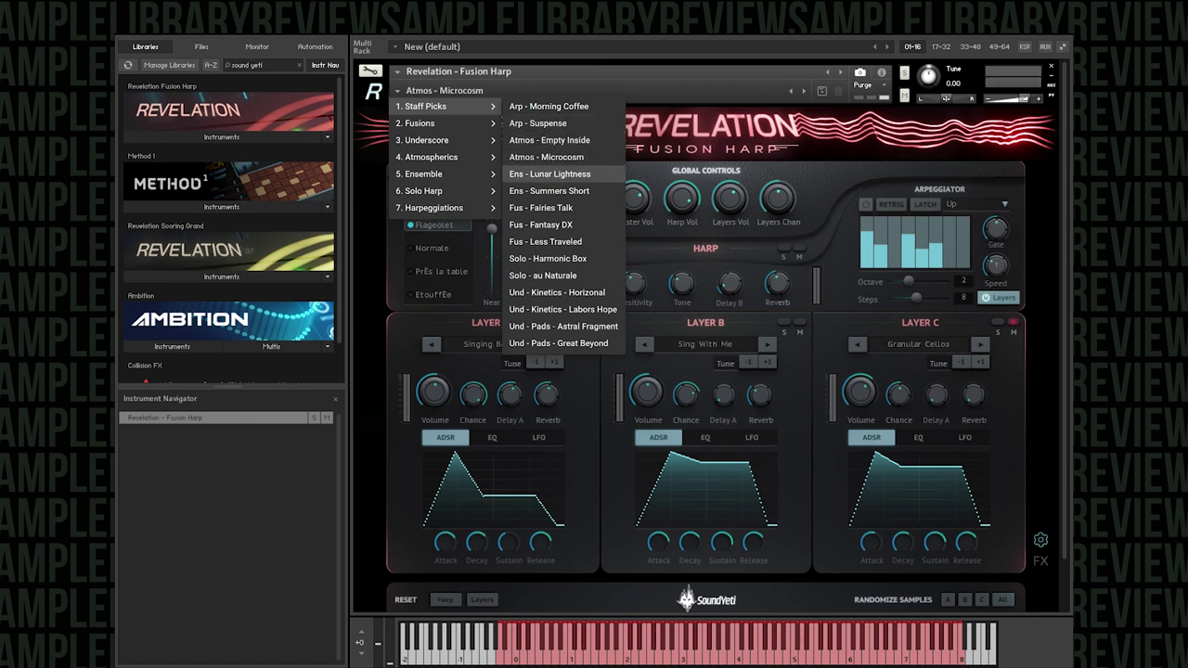
{"action": "left_click", "coordinate": [550, 174]}
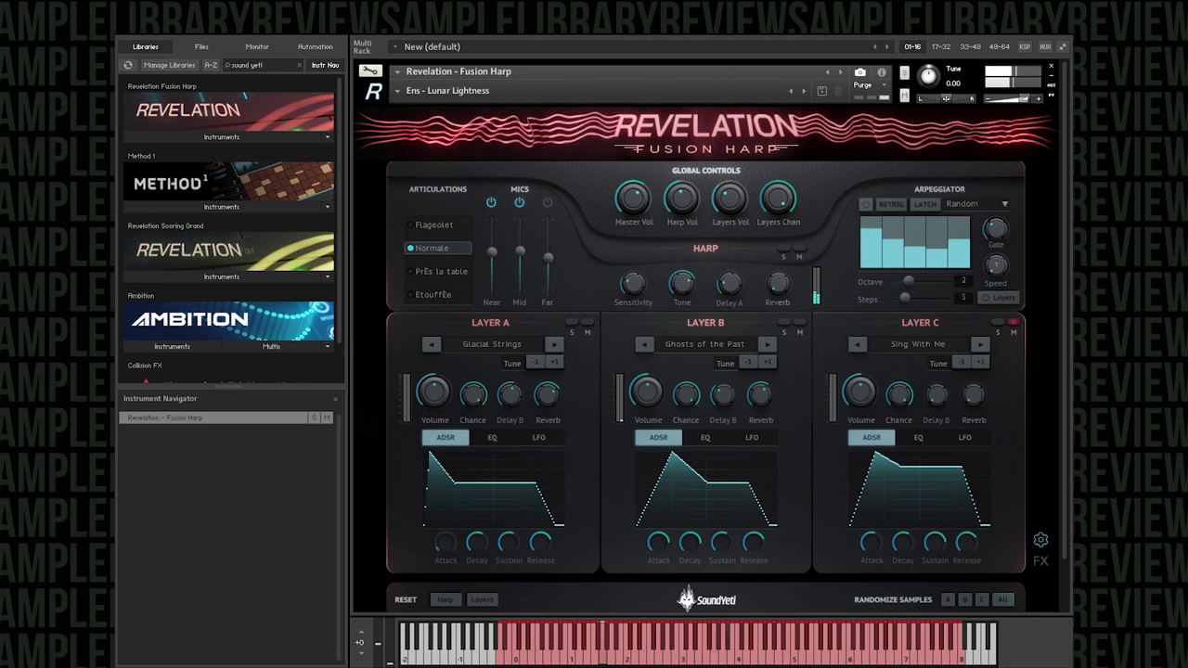
{"action": "left_click", "coordinate": [399, 92]}
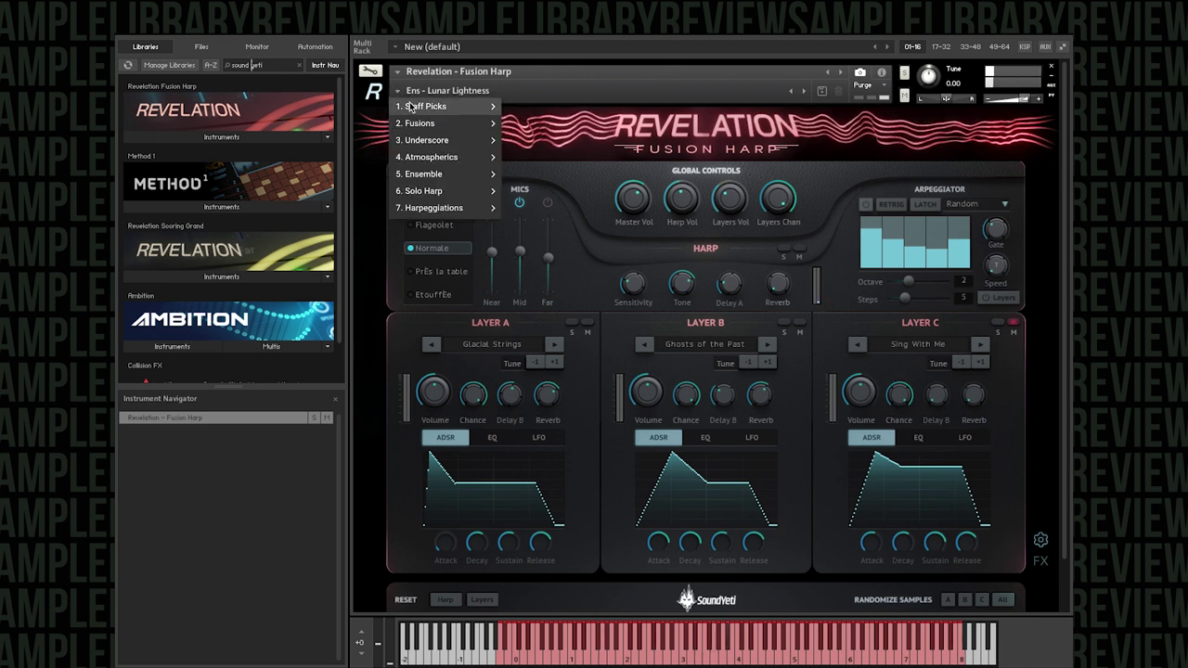
{"action": "mouse_move", "coordinate": [412, 106]}
{"action": "left_click", "coordinate": [558, 192]}
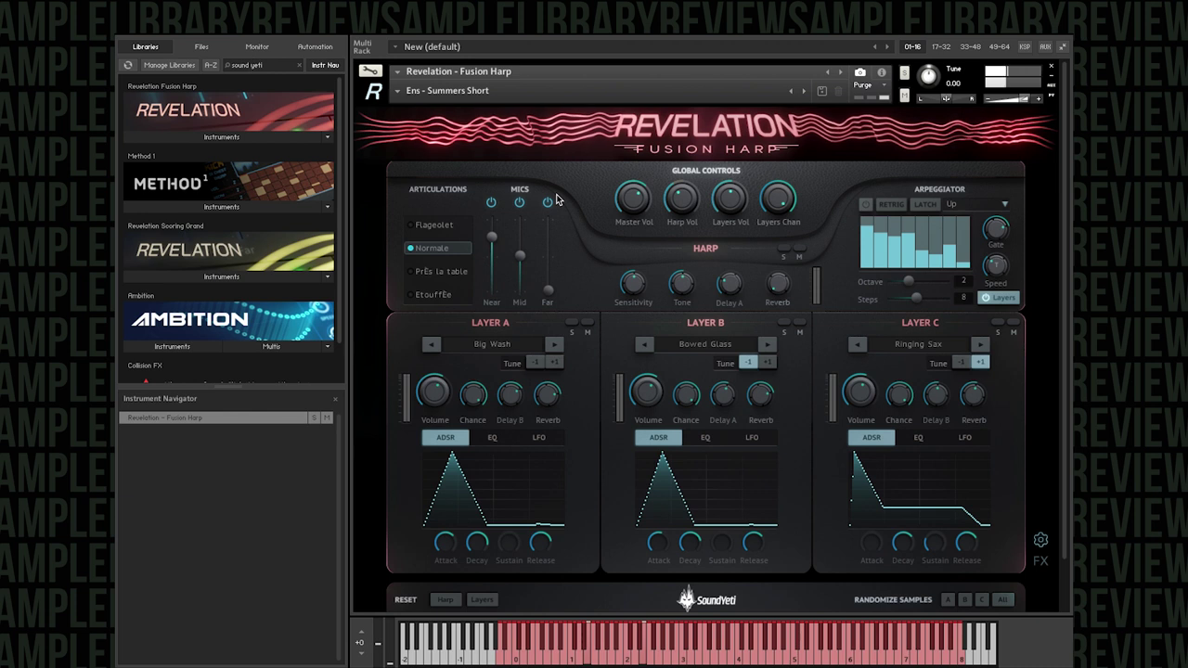
Step: Load the Staff Picks fusion snapshot Fus - Fairies Talk for auditioning, followed by Fus - Fantasy DX
{"action": "left_click", "coordinate": [400, 93]}
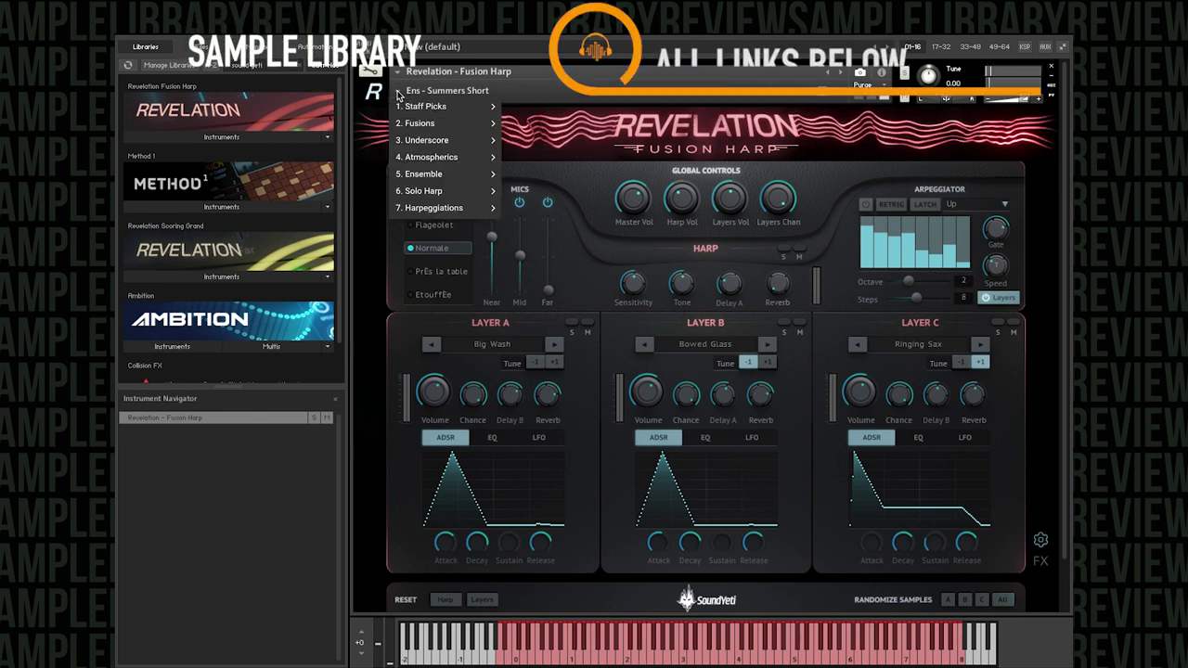
{"action": "mouse_move", "coordinate": [445, 106]}
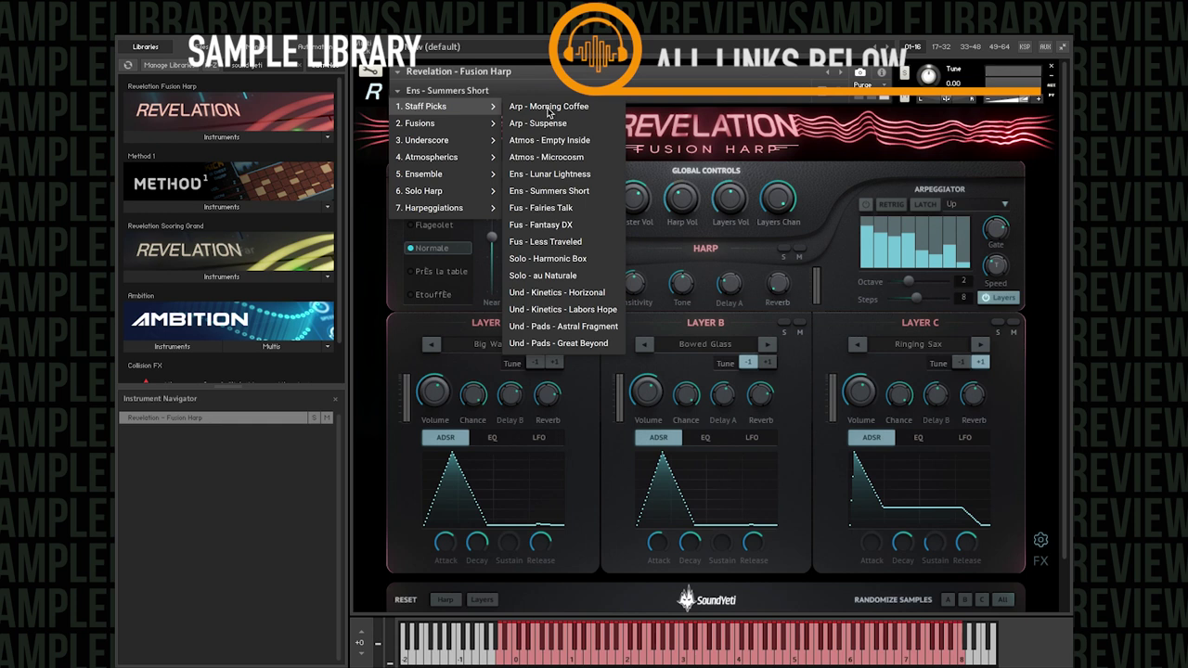
{"action": "left_click", "coordinate": [586, 209]}
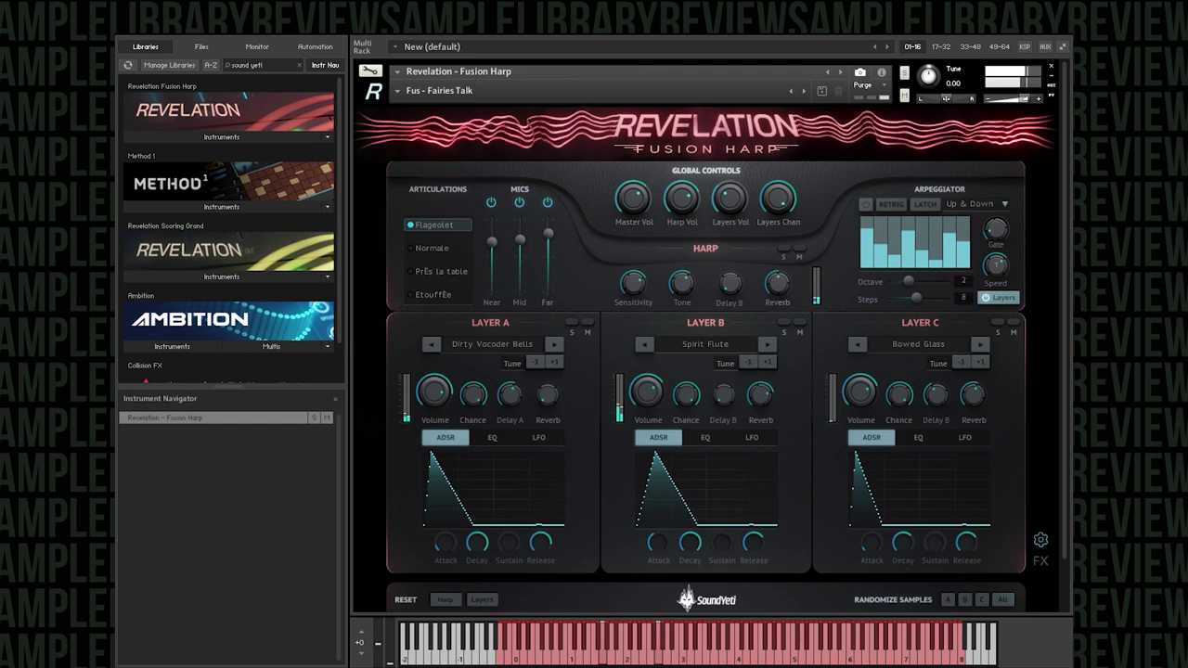
{"action": "left_click", "coordinate": [397, 93]}
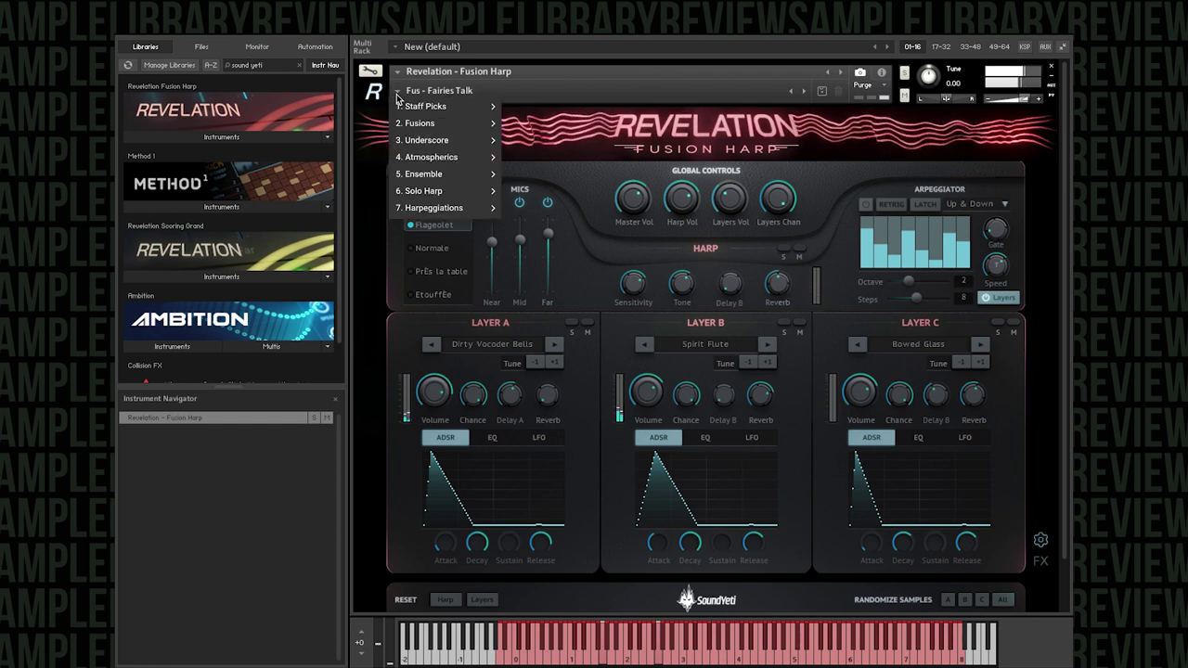
{"action": "mouse_move", "coordinate": [420, 108]}
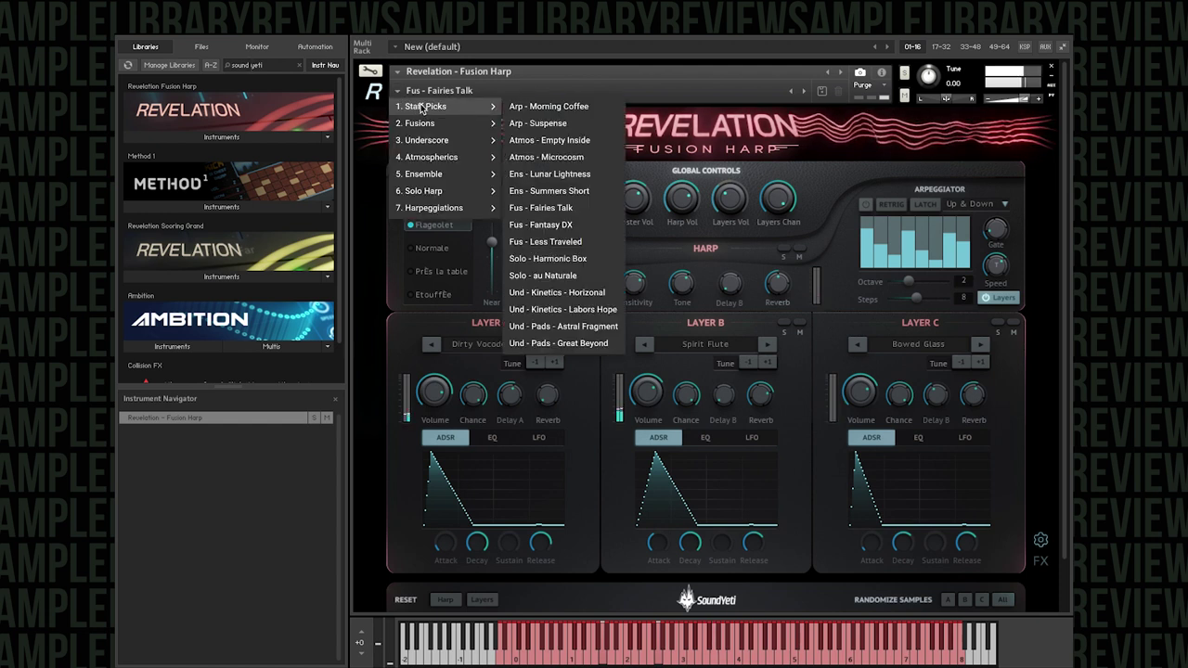
{"action": "left_click", "coordinate": [569, 226]}
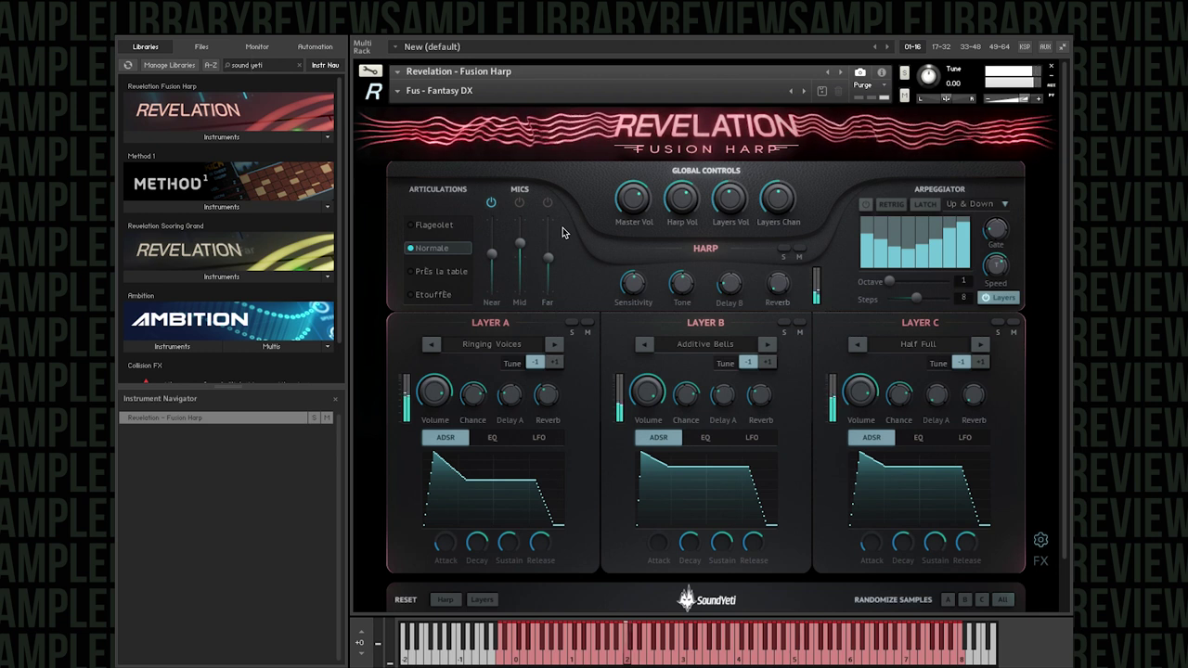
Step: Load the Fus - Less Traveled snapshot from the Staff Picks category for auditioning
{"action": "left_click", "coordinate": [399, 91]}
{"action": "mouse_move", "coordinate": [410, 113]}
{"action": "left_click", "coordinate": [548, 215]}
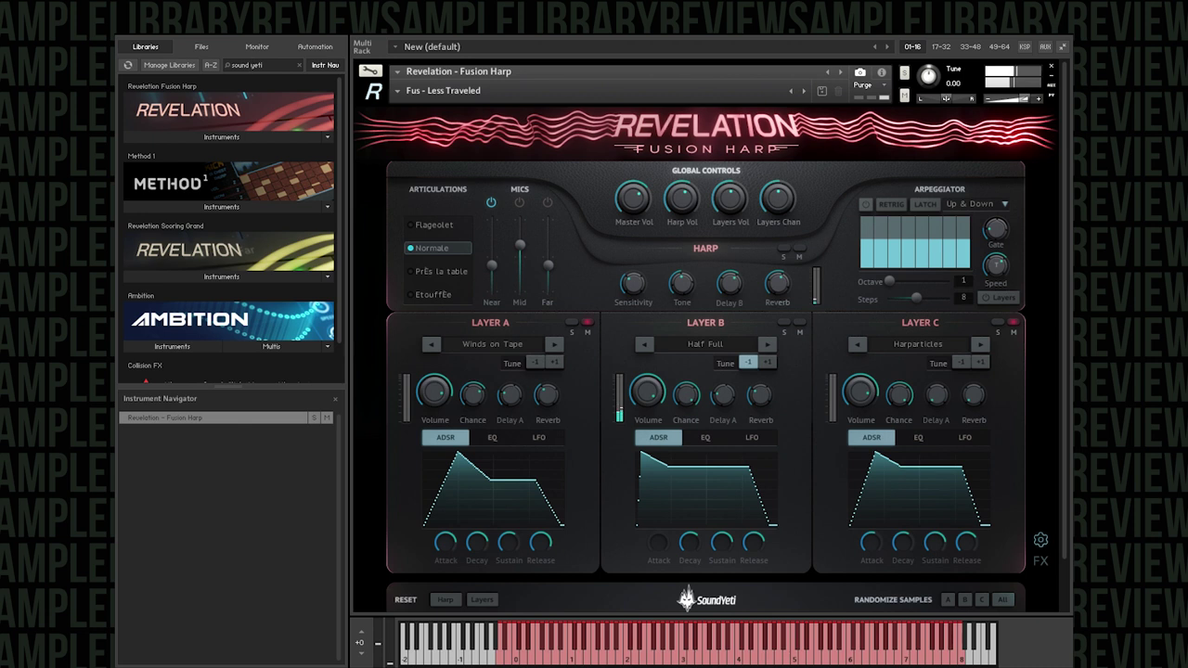
Step: Audition the two Staff Picks solo snapshots by loading Solo - Harmonic Box and then Solo - au Naturale
{"action": "left_click", "coordinate": [398, 94]}
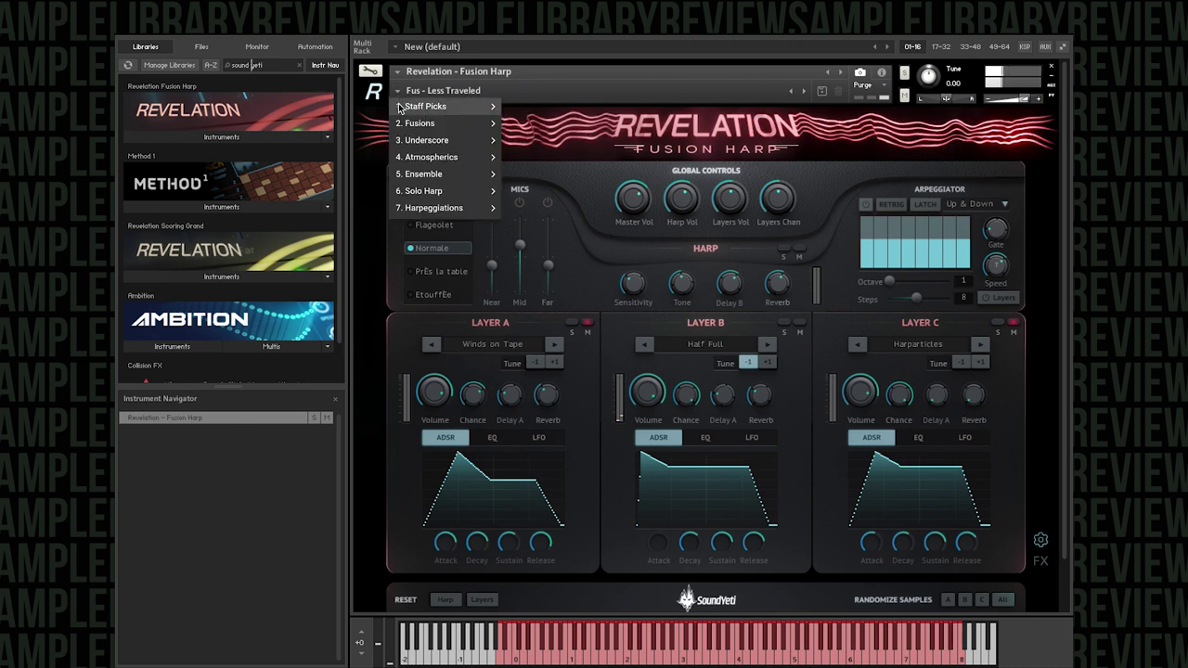
{"action": "mouse_move", "coordinate": [446, 106]}
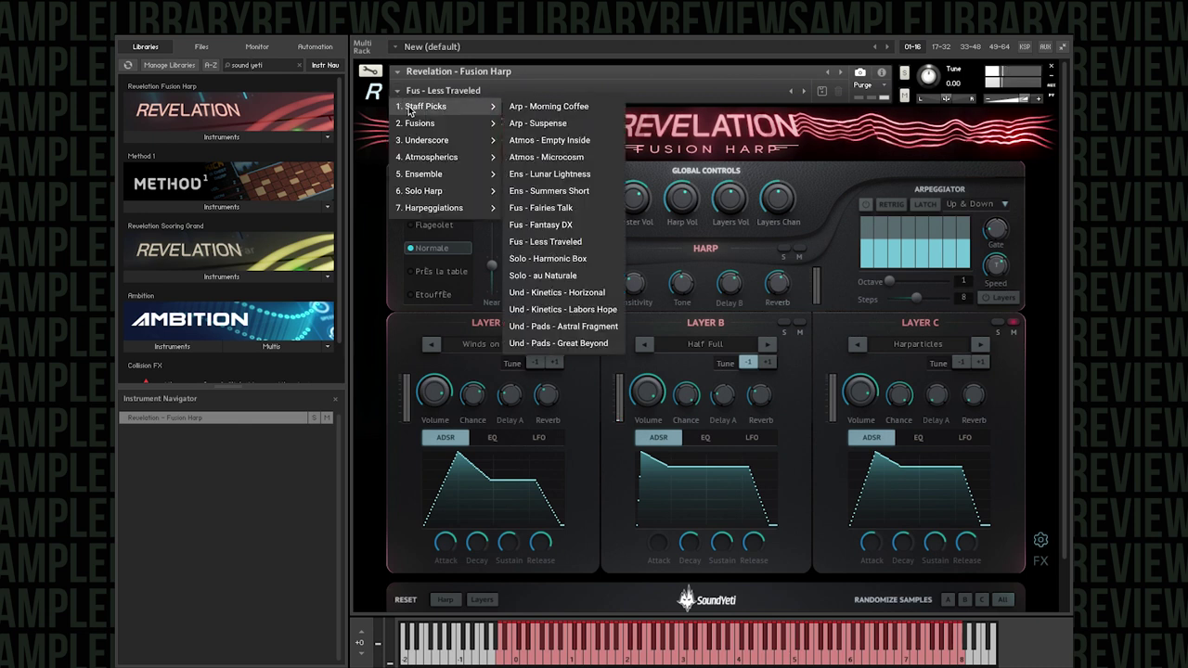
{"action": "left_click", "coordinate": [558, 259]}
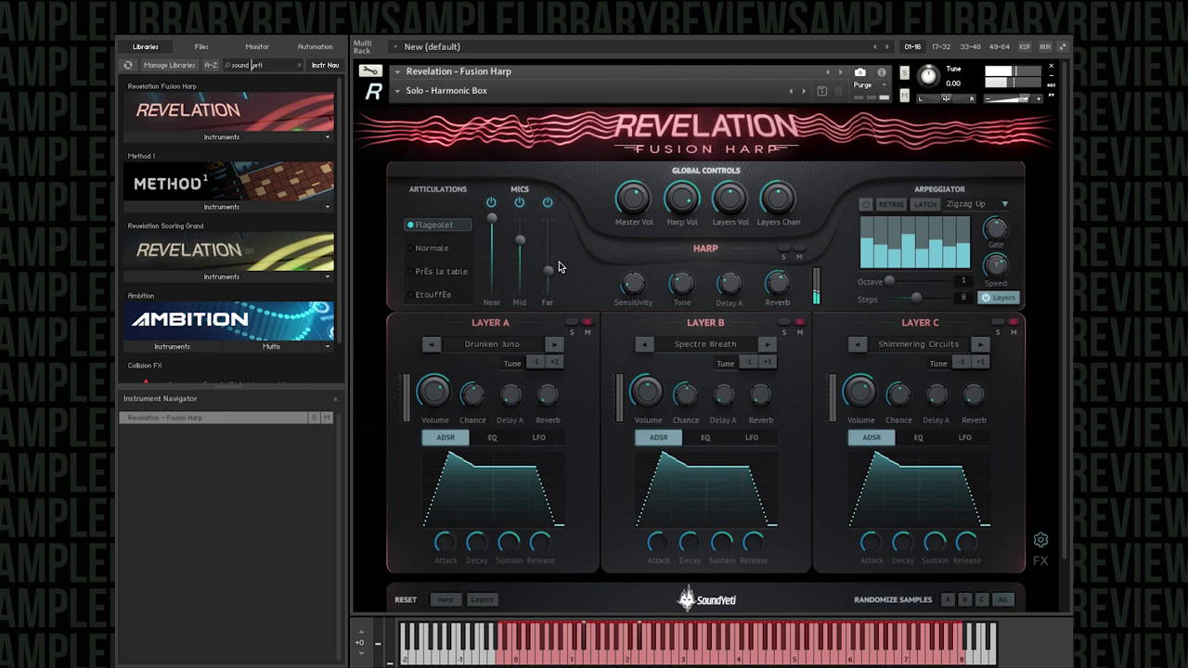
{"action": "left_click", "coordinate": [446, 90]}
{"action": "mouse_move", "coordinate": [446, 106]}
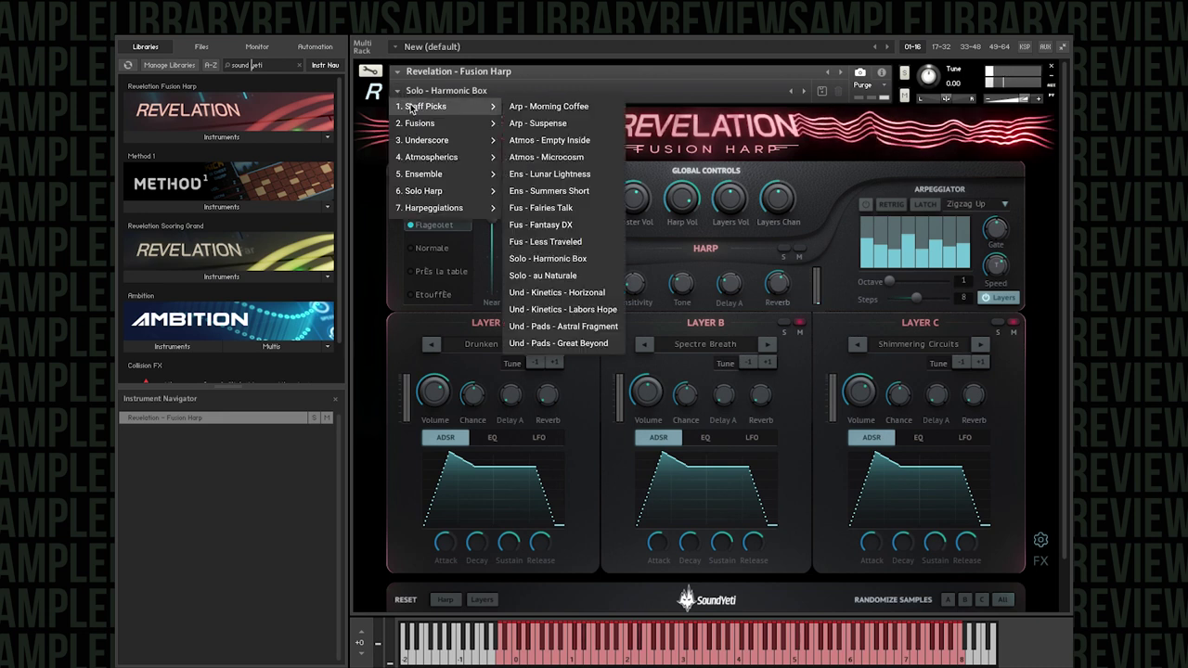
{"action": "left_click", "coordinate": [569, 275]}
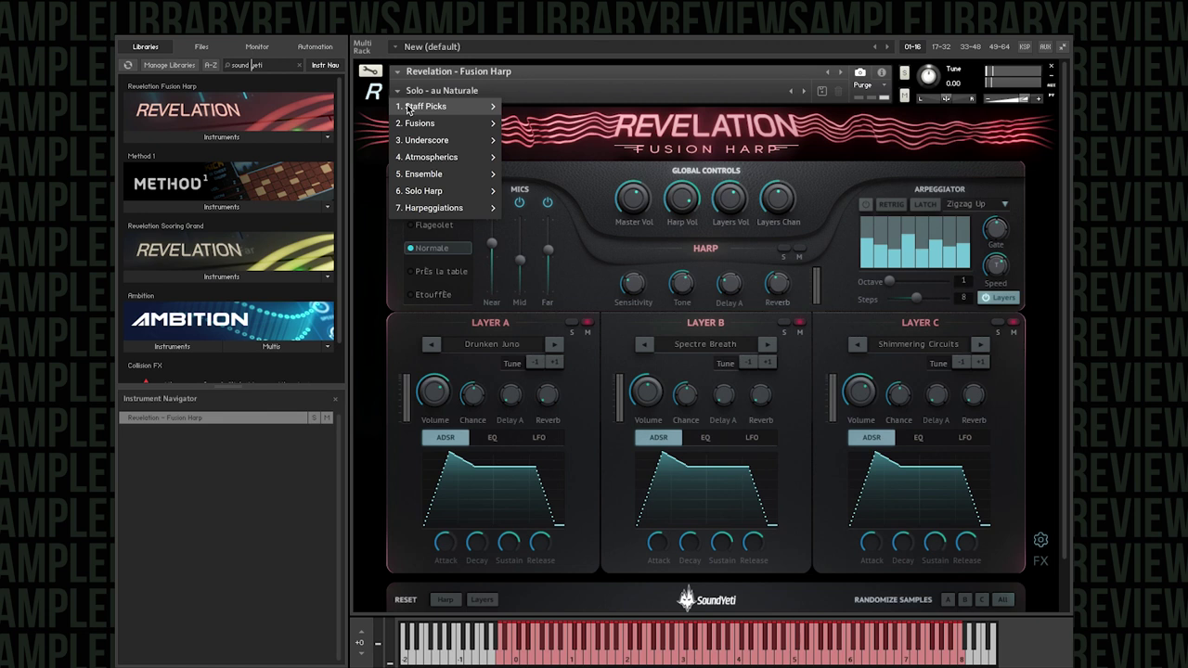
Step: Load the Staff Picks snapshot Und - Kinetics - Horizonal for auditioning, followed by Und - Kinetics - Labors Hope
{"action": "mouse_move", "coordinate": [490, 120]}
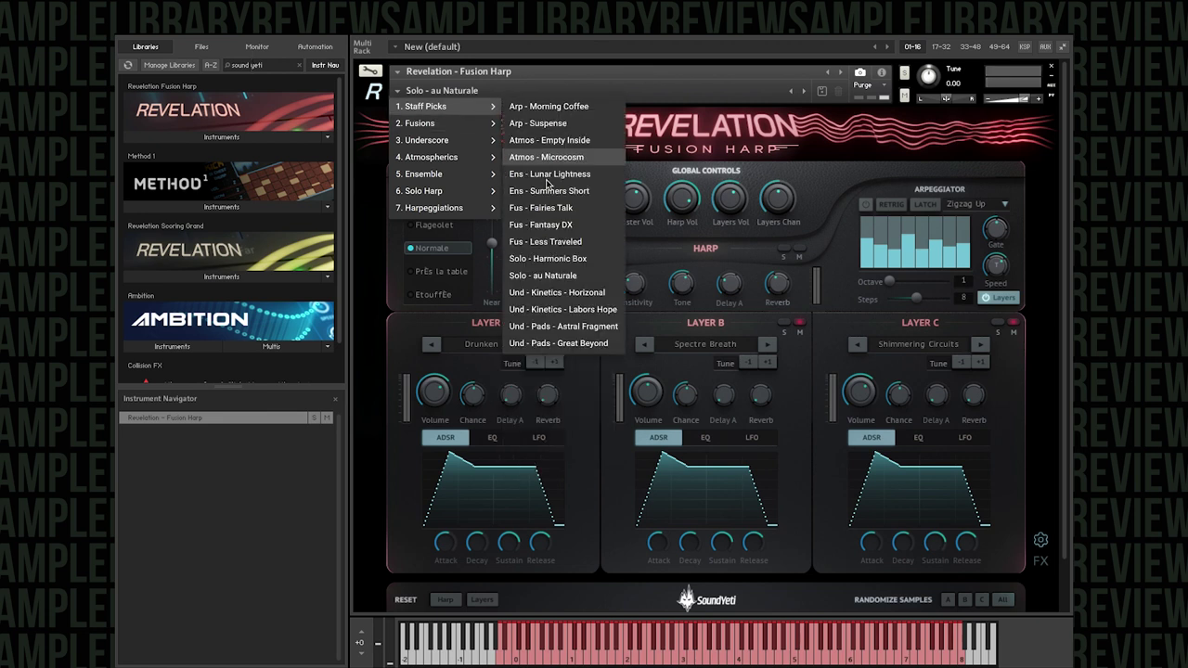
{"action": "left_click", "coordinate": [577, 302]}
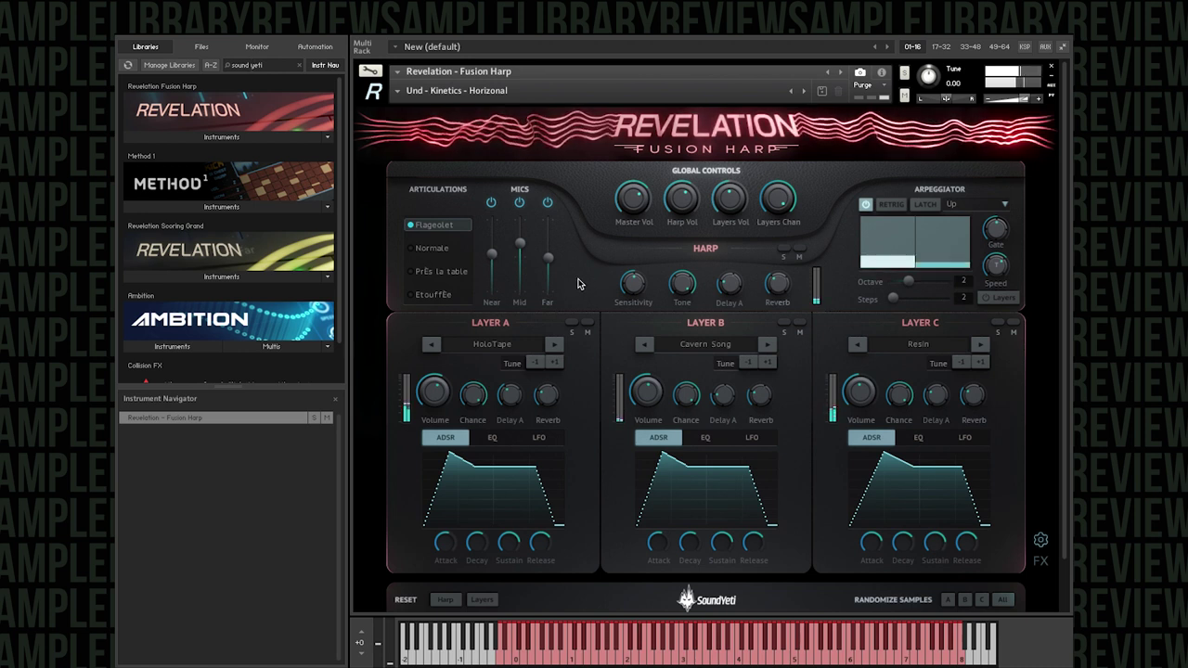
{"action": "left_click", "coordinate": [401, 94]}
{"action": "mouse_move", "coordinate": [409, 112]}
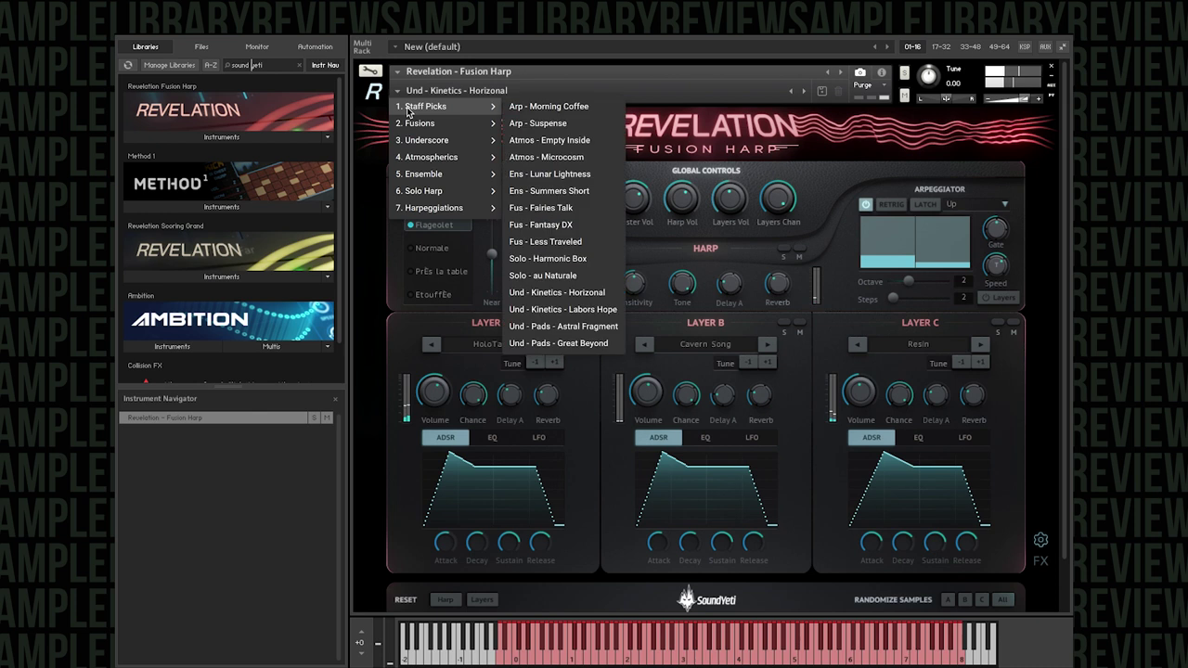
{"action": "left_click", "coordinate": [573, 312]}
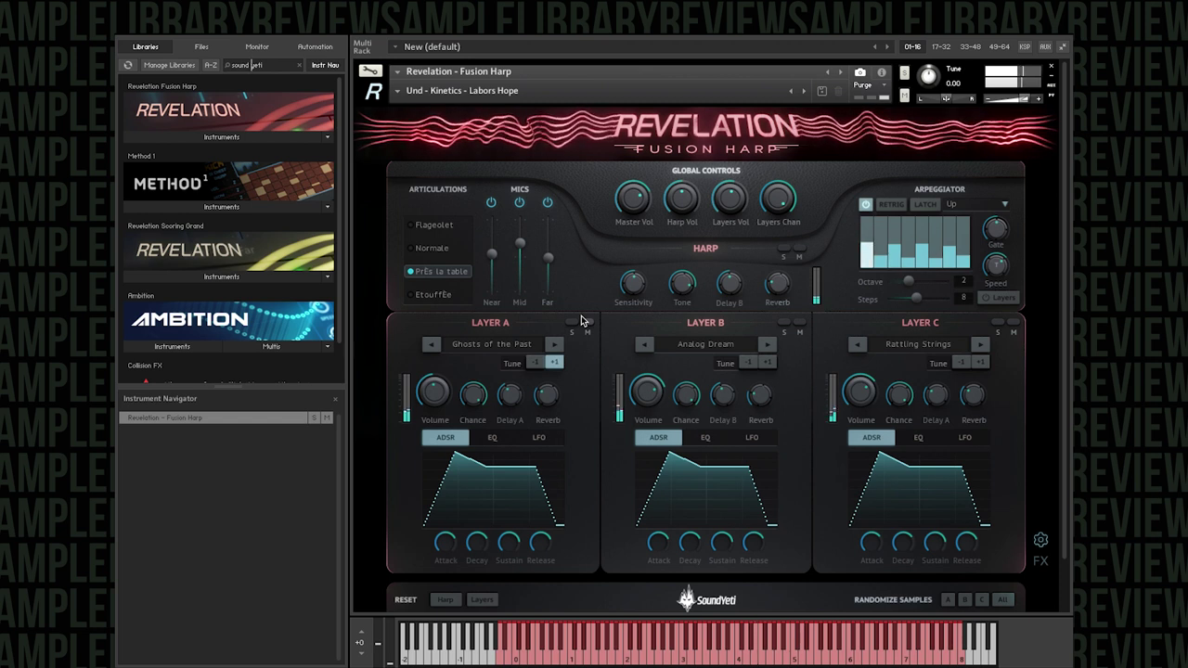
Step: Load the Und - Pads - Astral Fragment snapshot from the Staff Picks category for auditioning
{"action": "left_click", "coordinate": [399, 93]}
{"action": "mouse_move", "coordinate": [427, 106]}
{"action": "left_click", "coordinate": [543, 315]}
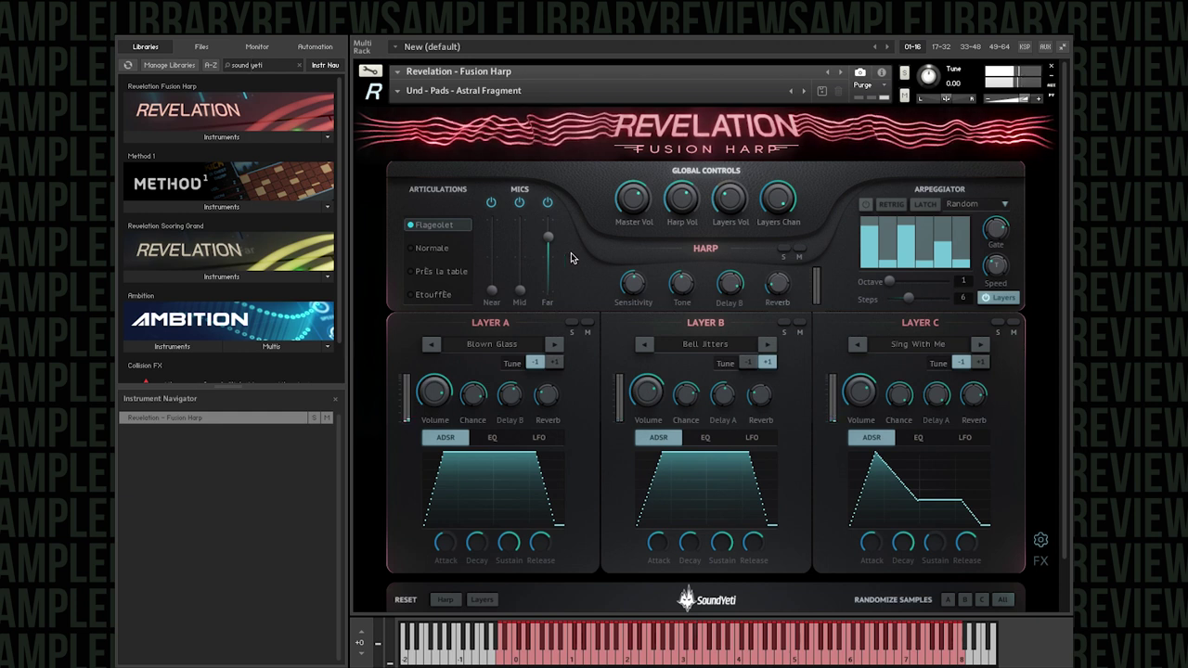
{"action": "left_click", "coordinate": [398, 91]}
{"action": "mouse_move", "coordinate": [408, 108]}
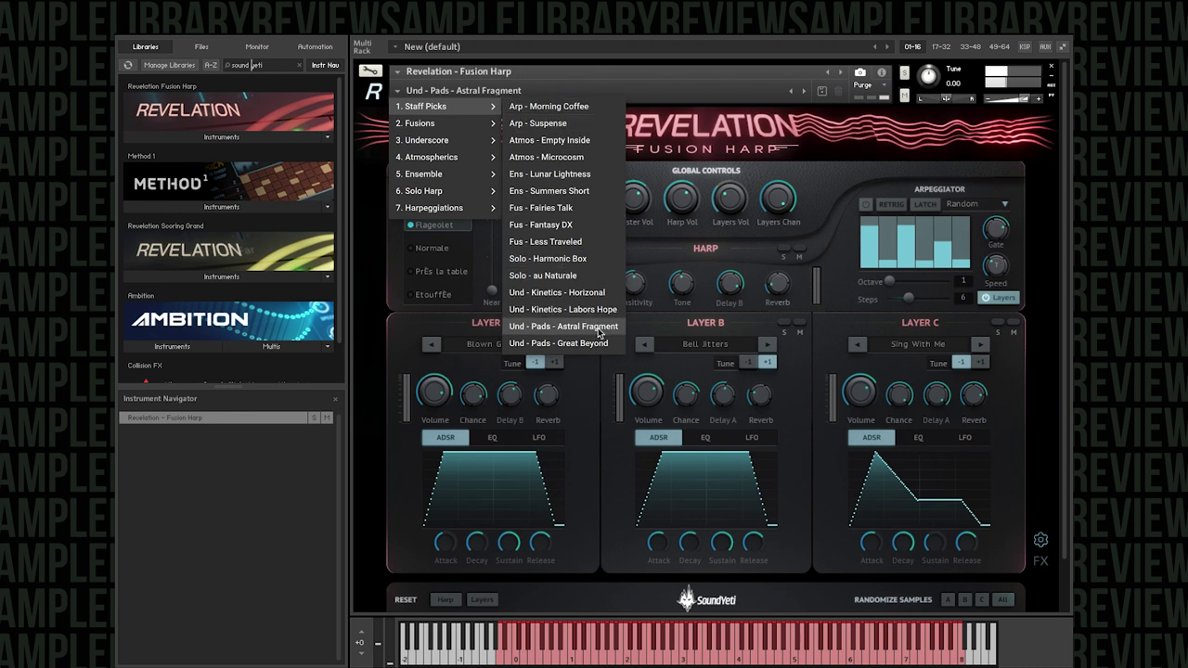
{"action": "left_click", "coordinate": [637, 328]}
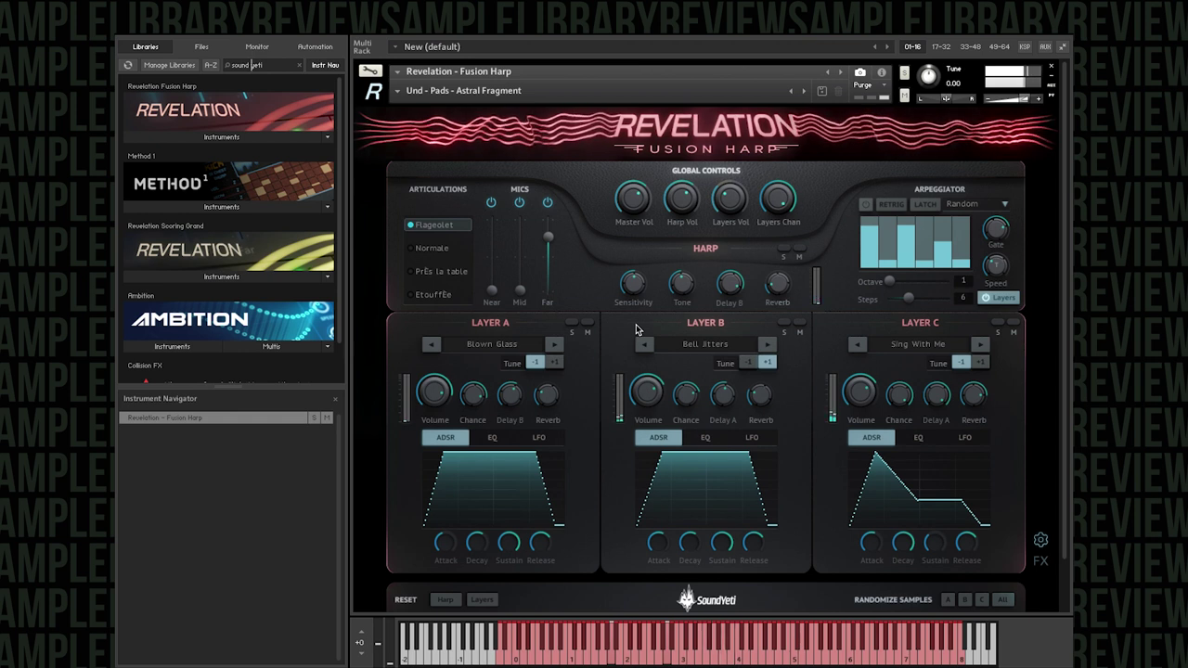
Step: Load the Und - Pads - Great Beyond snapshot from the Staff Picks category for auditioning
{"action": "left_click", "coordinate": [399, 91]}
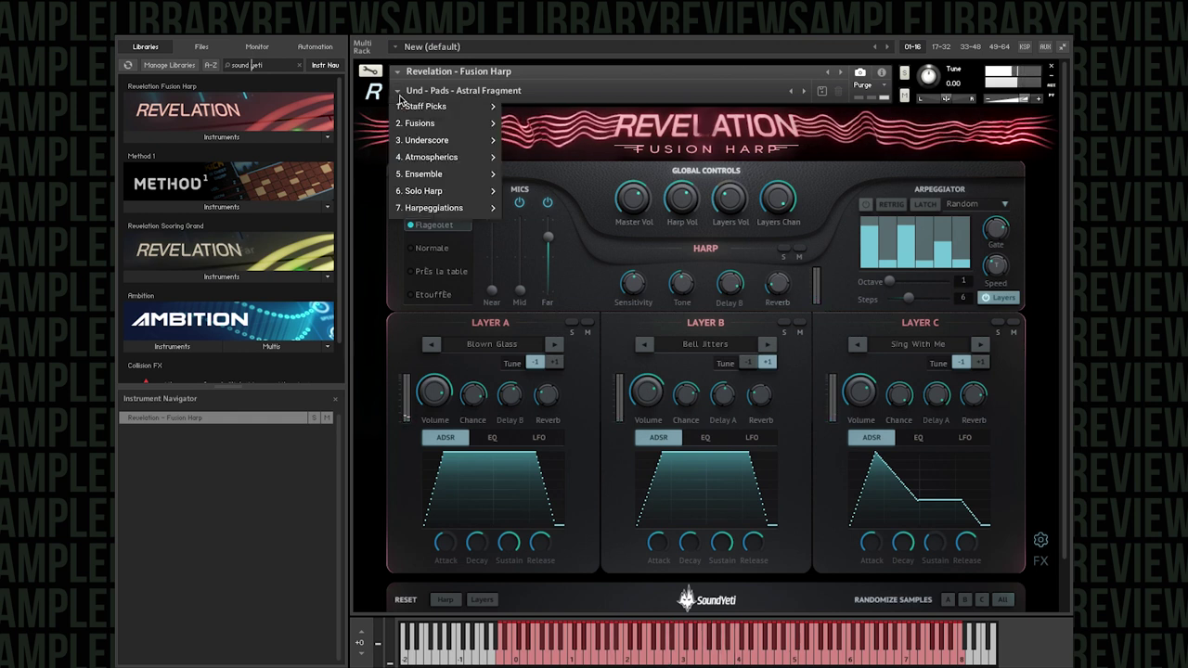
{"action": "mouse_move", "coordinate": [436, 107]}
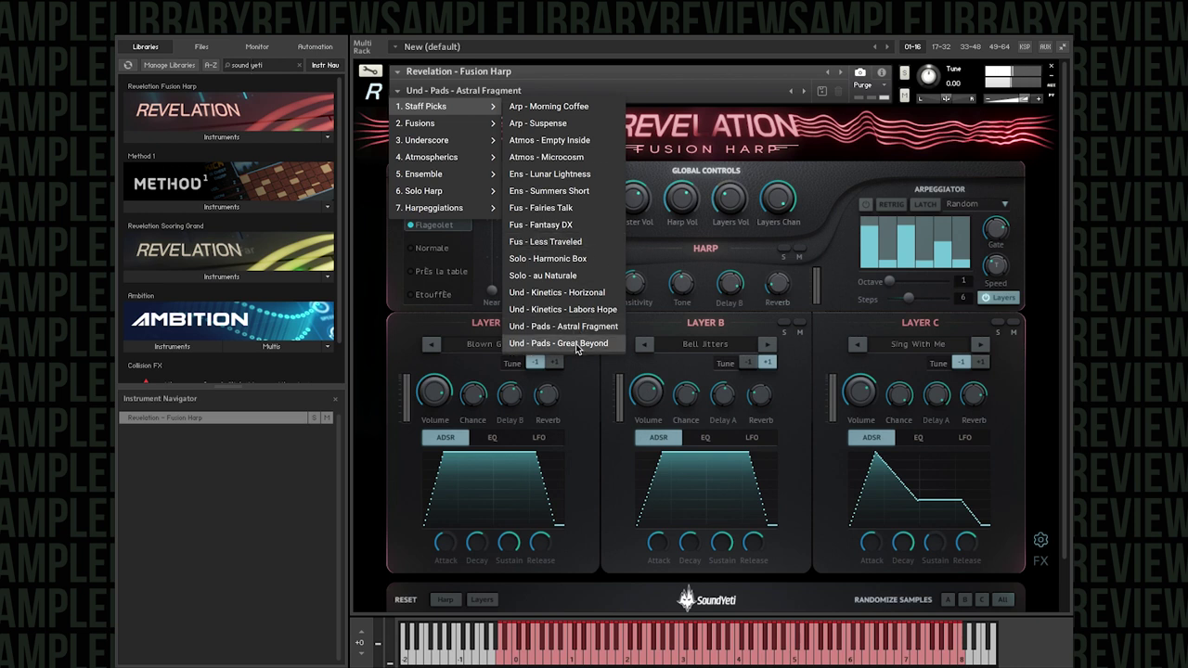
{"action": "key", "text": "Return"}
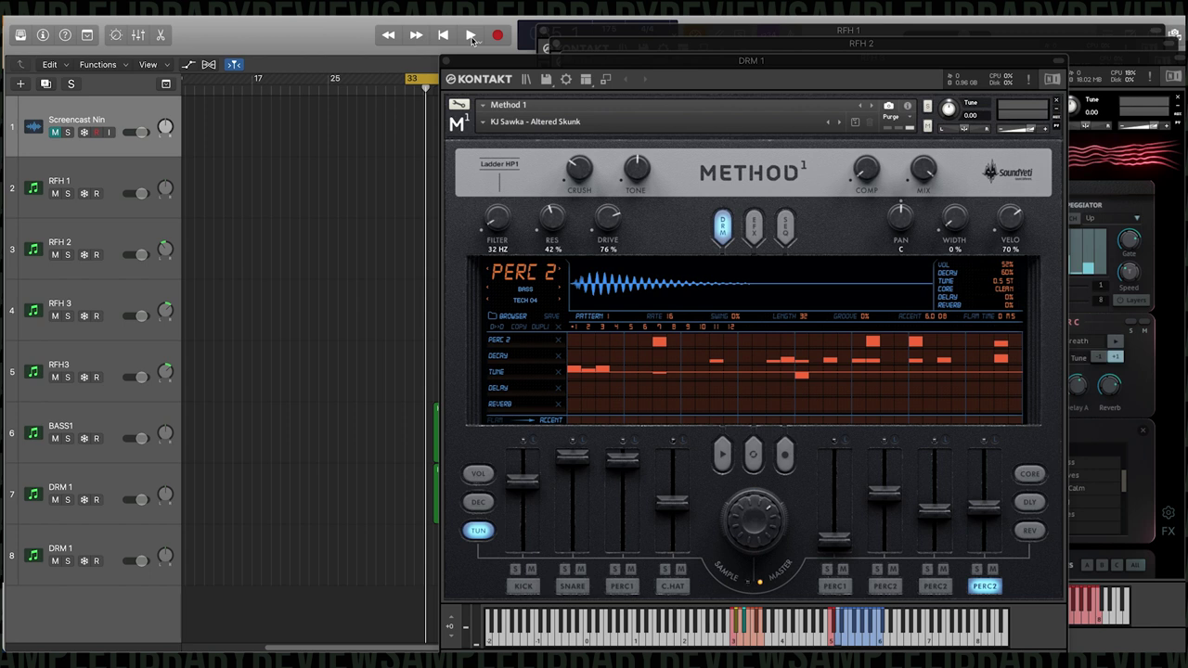
Step: Start playback of the multitrack project and bring the RFH 1, RFH 2 and RFH 3 instrument windows to the front in turn
{"action": "left_click", "coordinate": [472, 35]}
{"action": "left_click", "coordinate": [1172, 53]}
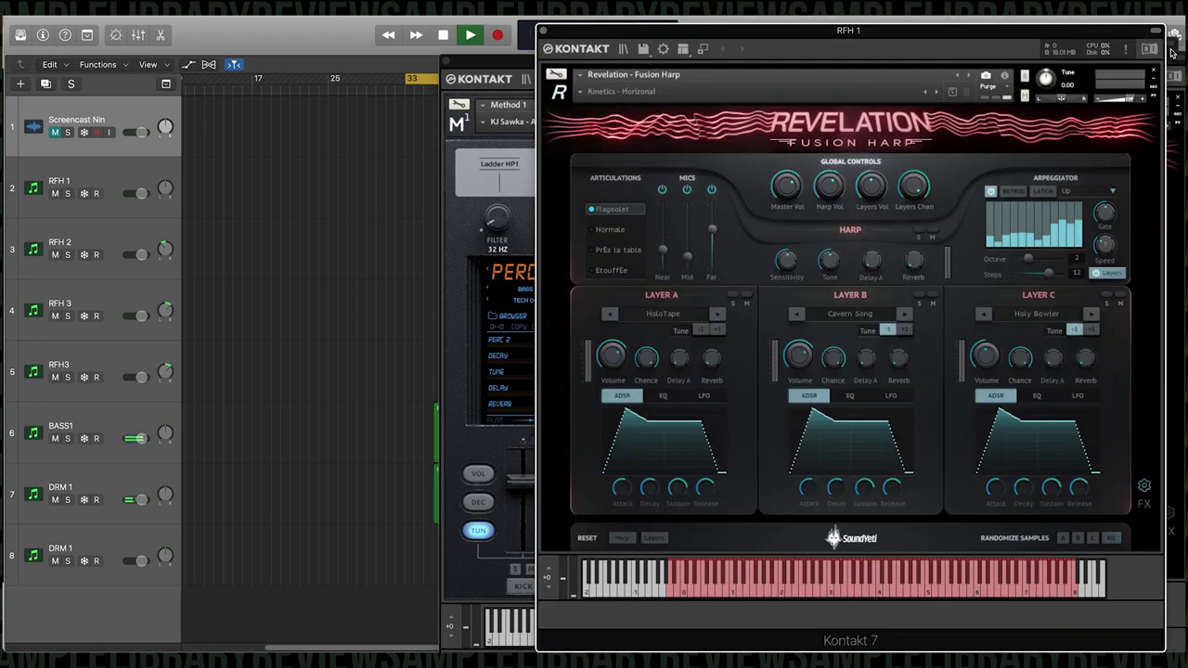
{"action": "left_click", "coordinate": [1171, 53]}
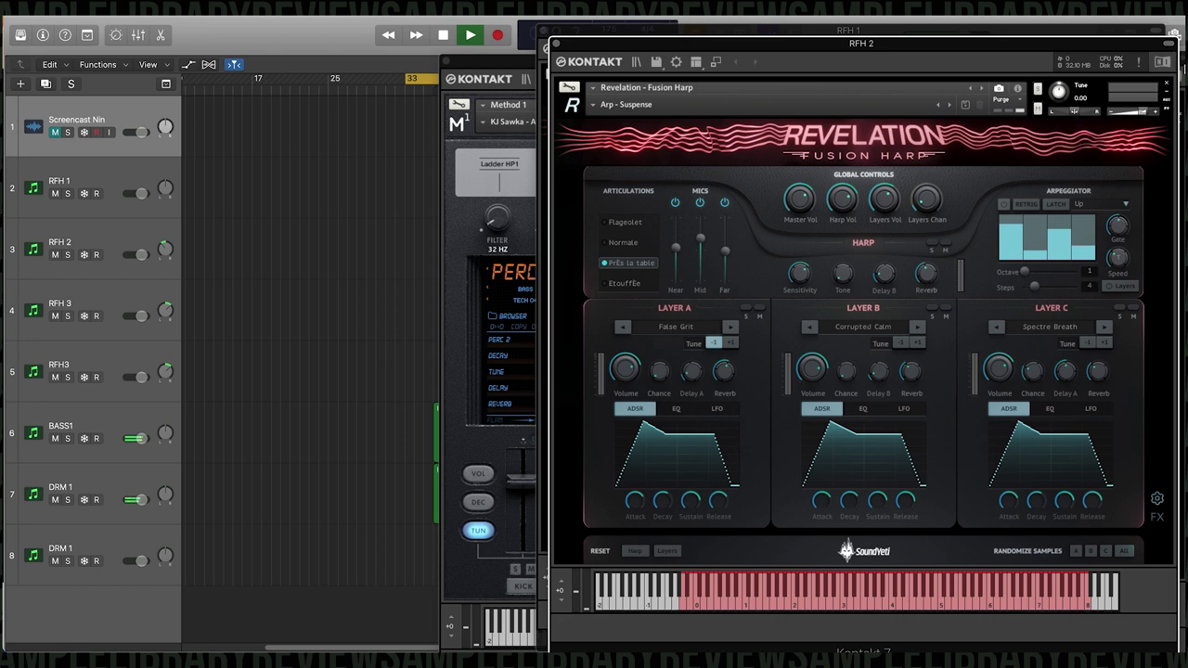
{"action": "left_click", "coordinate": [1179, 56]}
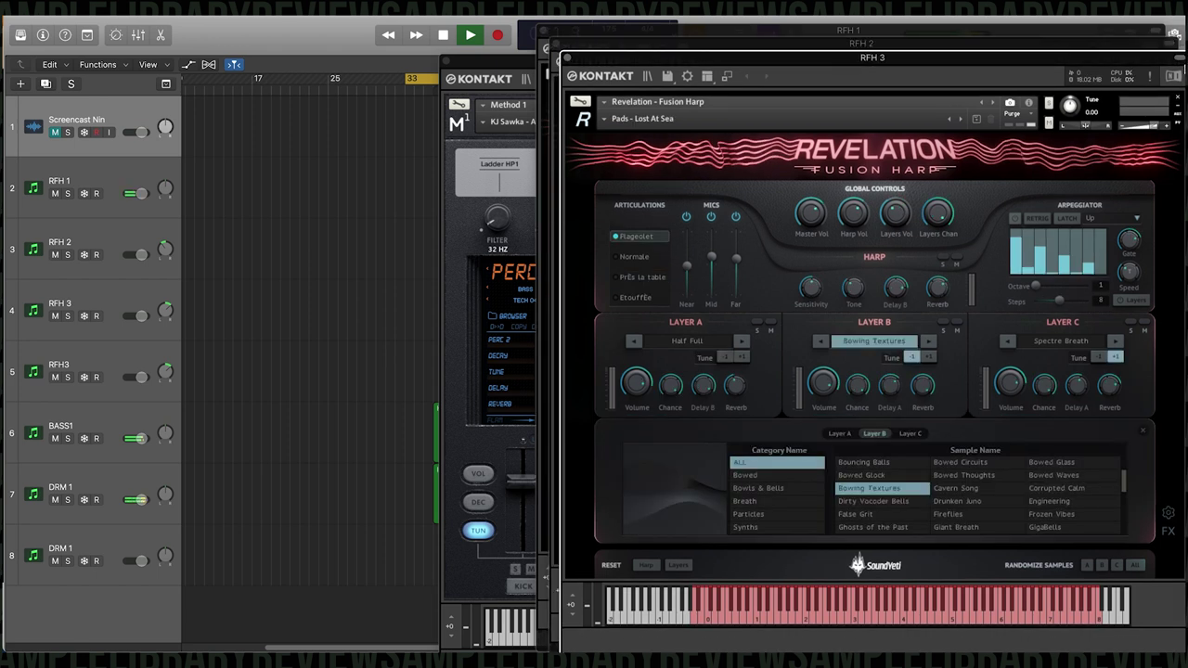
Step: Bring the RFH 2, RFH 3 and RFH 1 instrument windows to the front in turn while the project plays
{"action": "left_click", "coordinate": [1103, 34]}
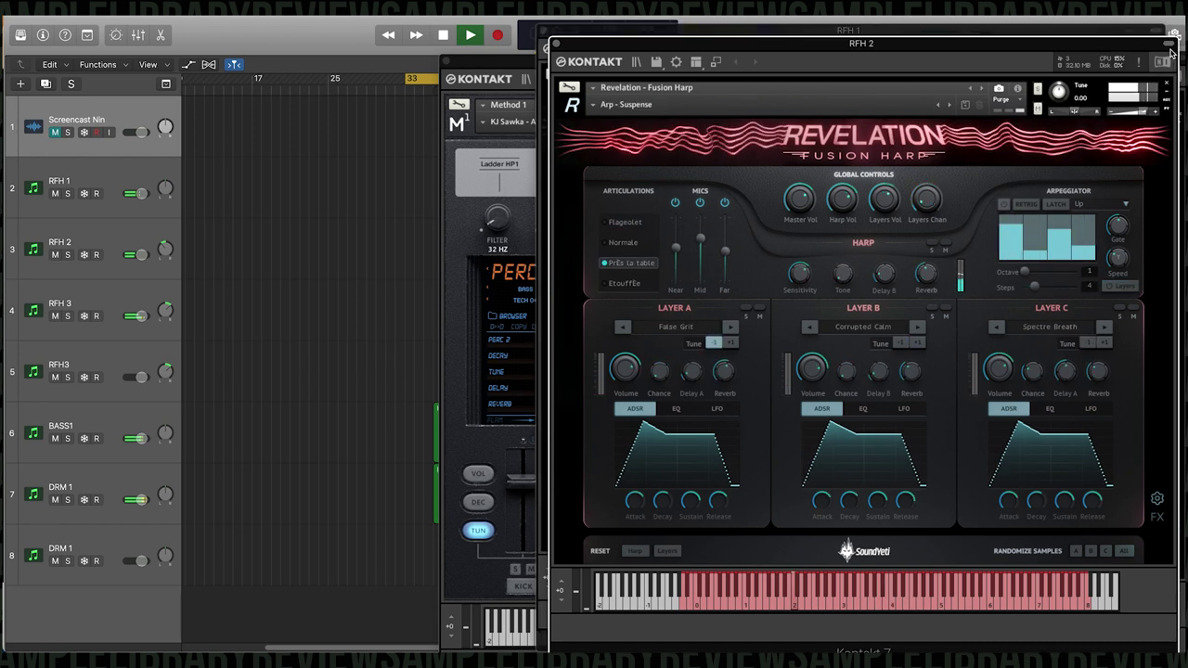
{"action": "left_click", "coordinate": [1171, 53]}
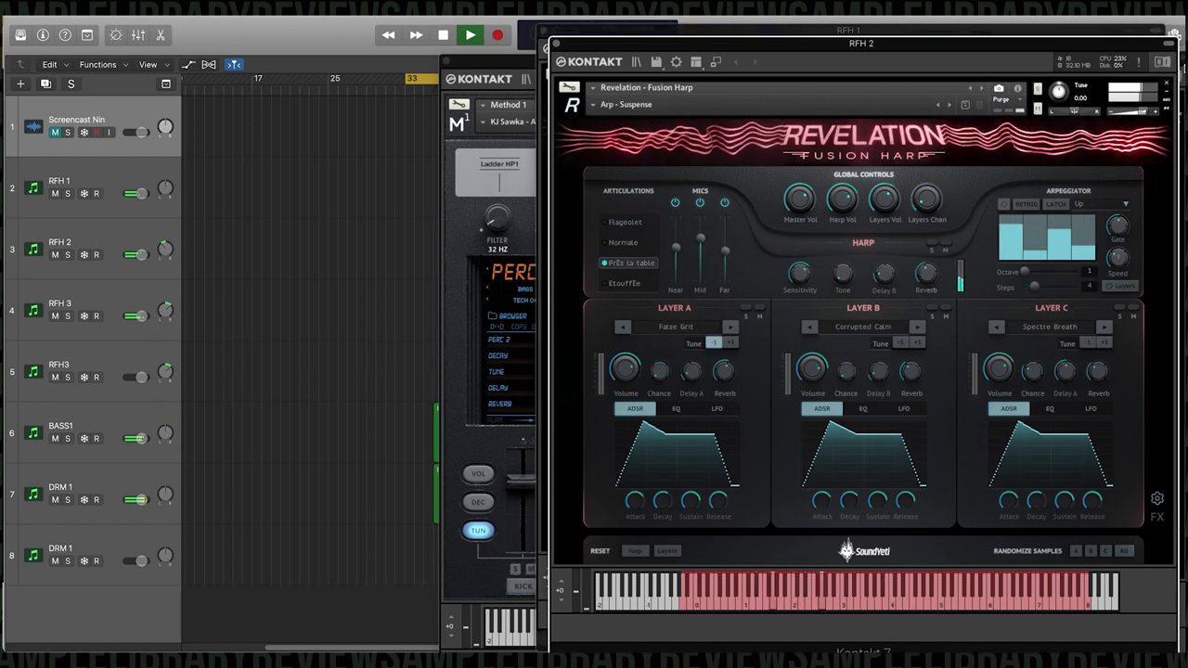
{"action": "left_click", "coordinate": [1184, 65]}
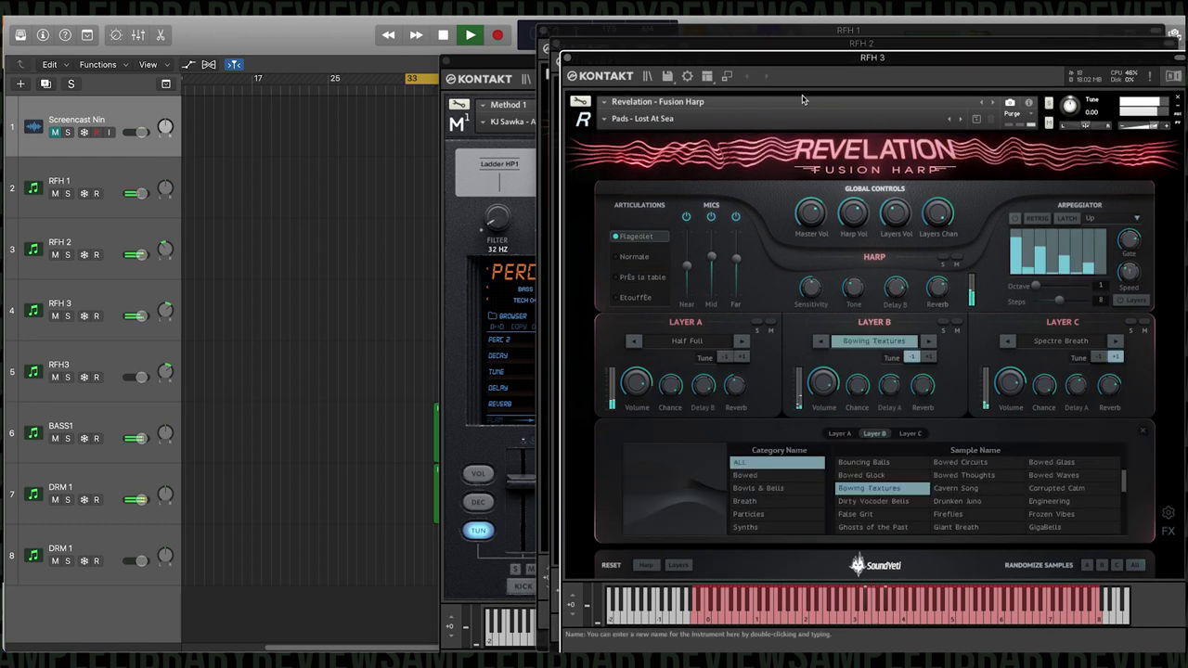
{"action": "left_click", "coordinate": [722, 44]}
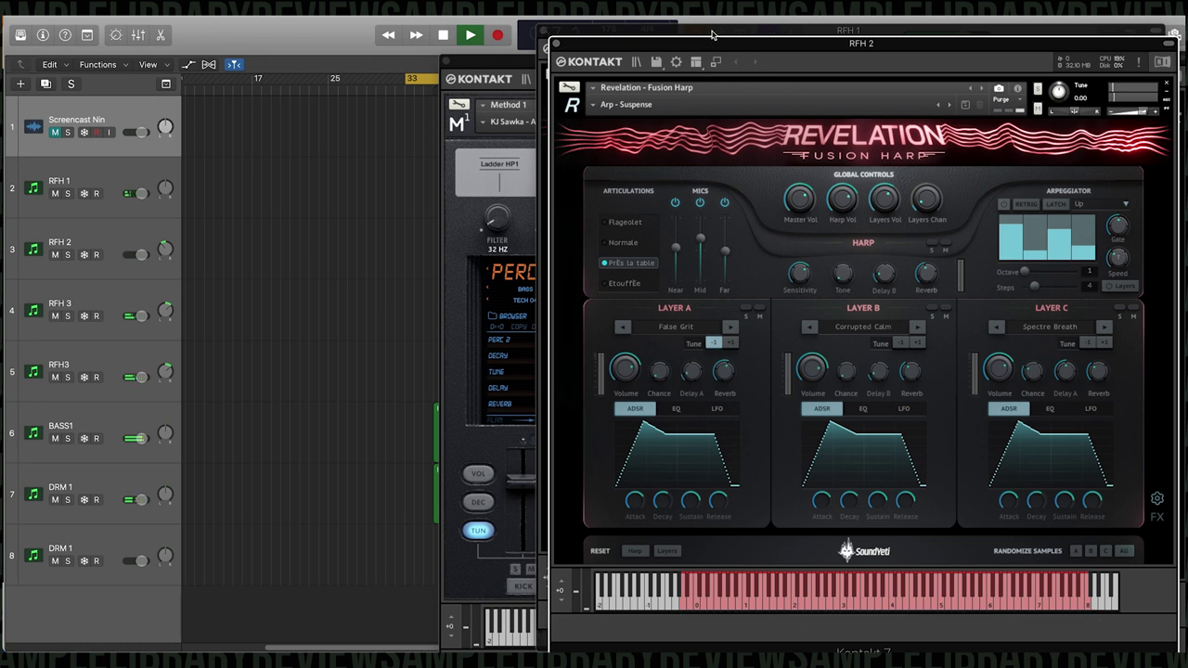
{"action": "left_click", "coordinate": [712, 34]}
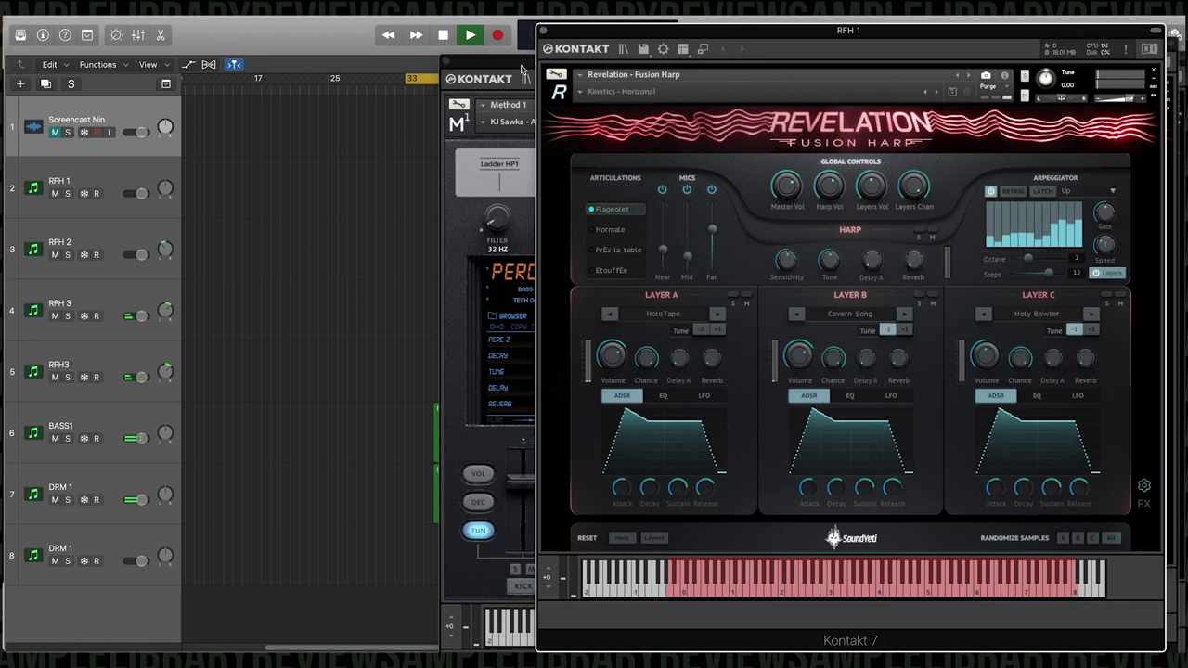
Step: View the DRM 1 Method 1 window and its DRM page, and return to the Revelation Fusion Harp windows during playback
{"action": "left_click", "coordinate": [522, 71]}
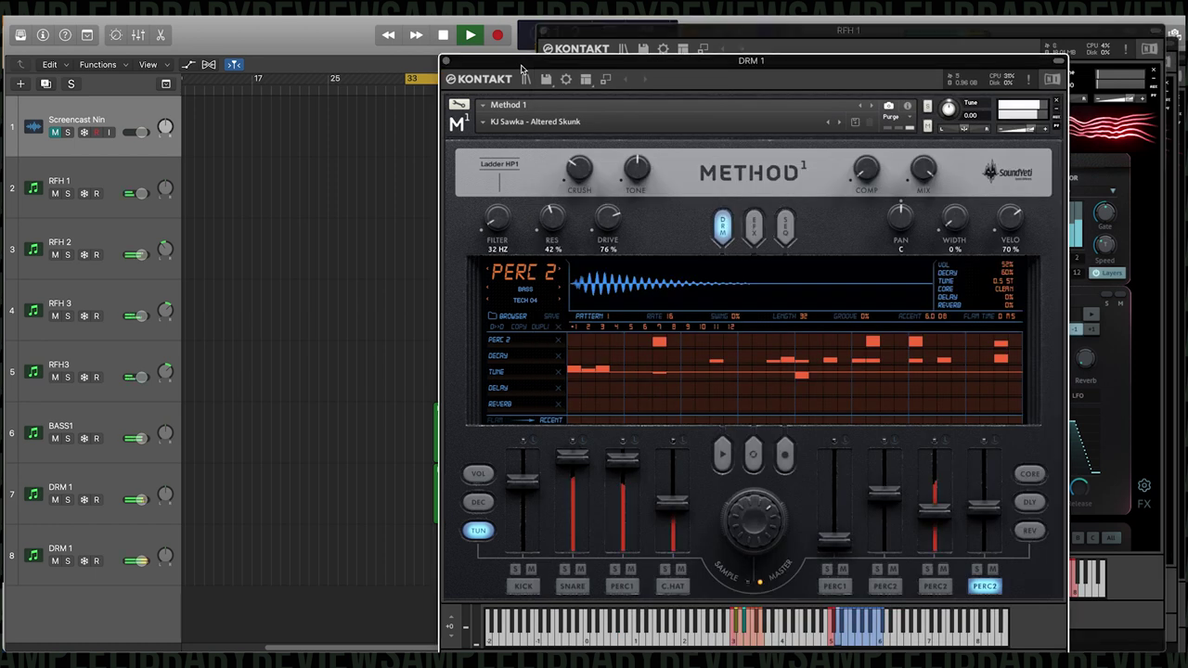
{"action": "left_click", "coordinate": [785, 226]}
{"action": "left_click", "coordinate": [723, 225]}
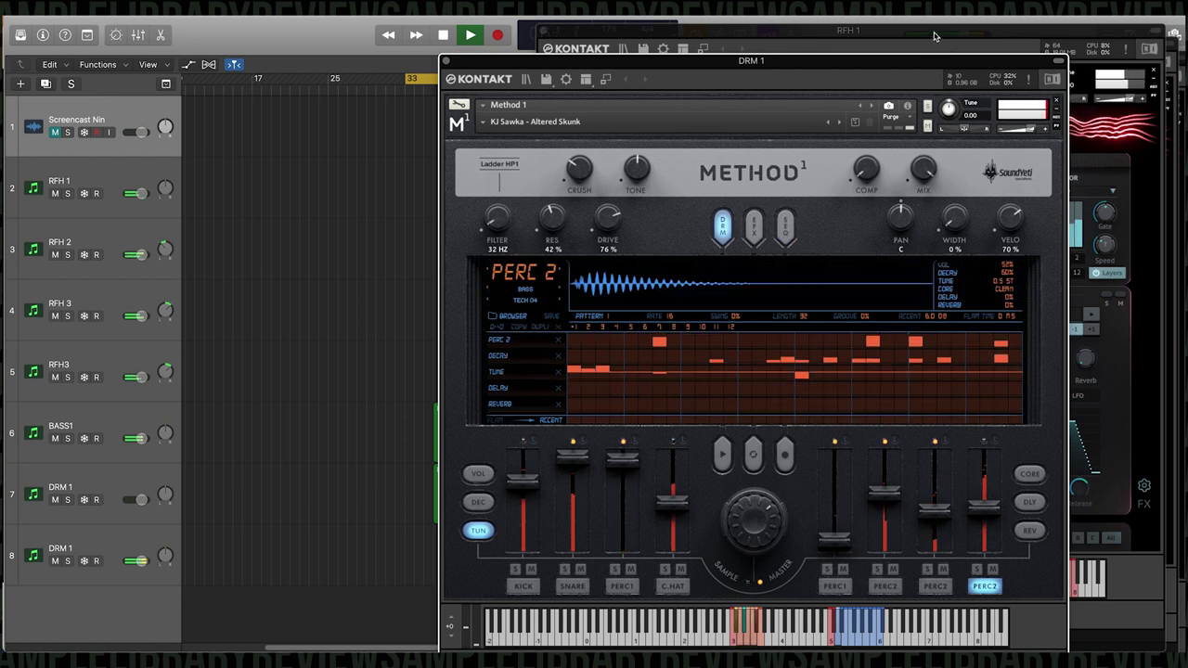
{"action": "left_click", "coordinate": [935, 36]}
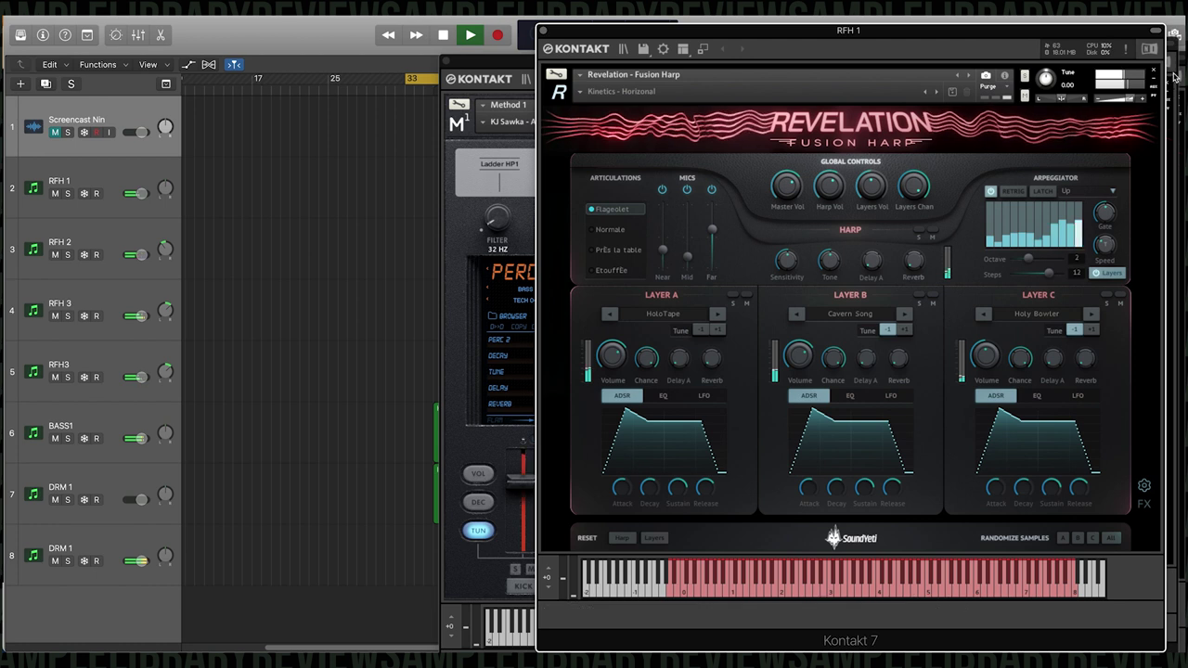
{"action": "left_click", "coordinate": [1174, 77]}
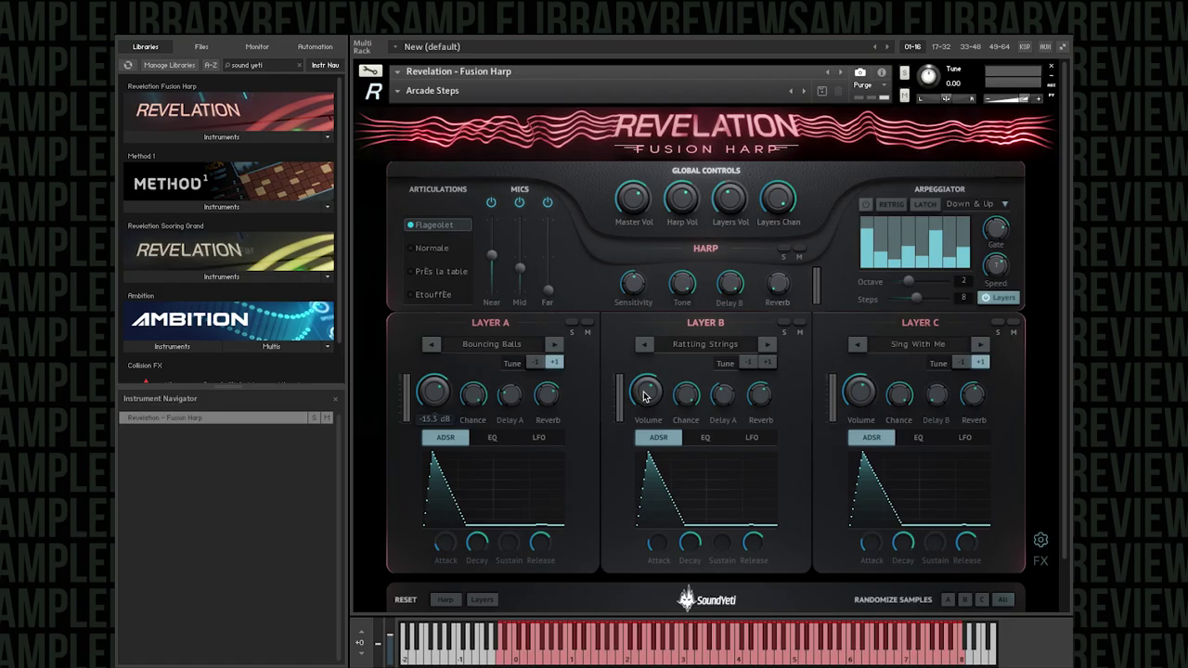
Step: Lower the Layer B and Layer C volumes in the Arcade Steps snapshot
{"action": "left_click_drag", "start_coordinate": [645, 397], "coordinate": [645, 410]}
{"action": "left_click_drag", "start_coordinate": [845, 403], "coordinate": [856, 425]}
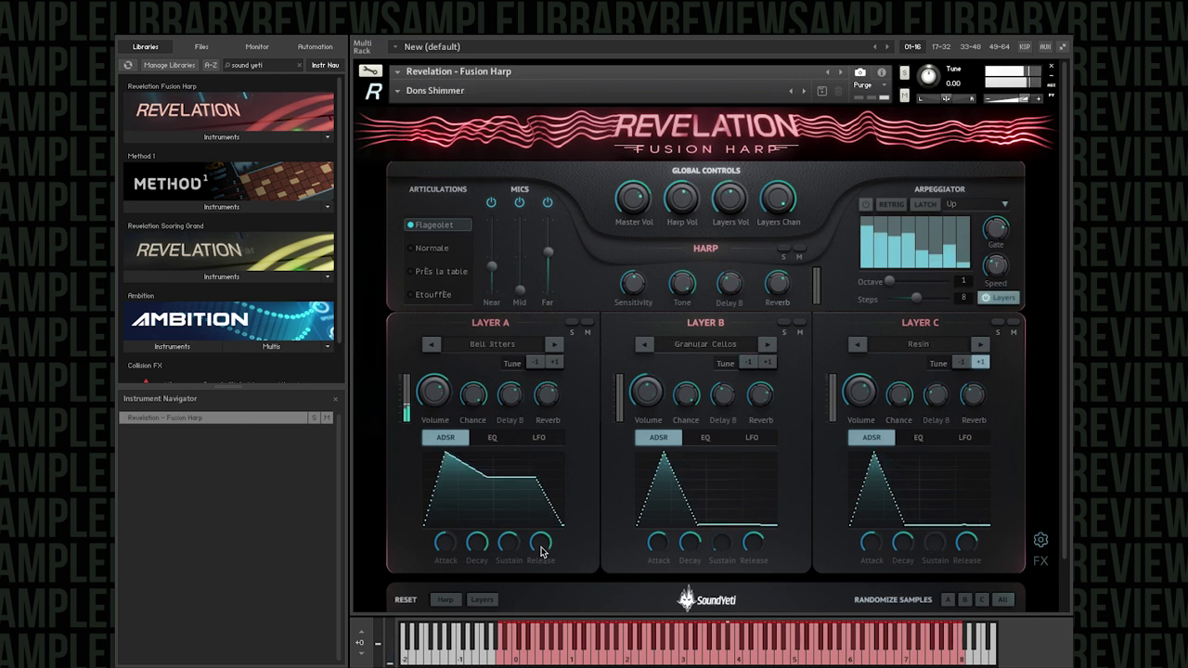
Step: Adjust the Release and Sustain of Layer A's envelope in the Dons Shimmer snapshot
{"action": "left_click_drag", "start_coordinate": [539, 583], "coordinate": [540, 588]}
{"action": "left_click_drag", "start_coordinate": [508, 542], "coordinate": [501, 545]}
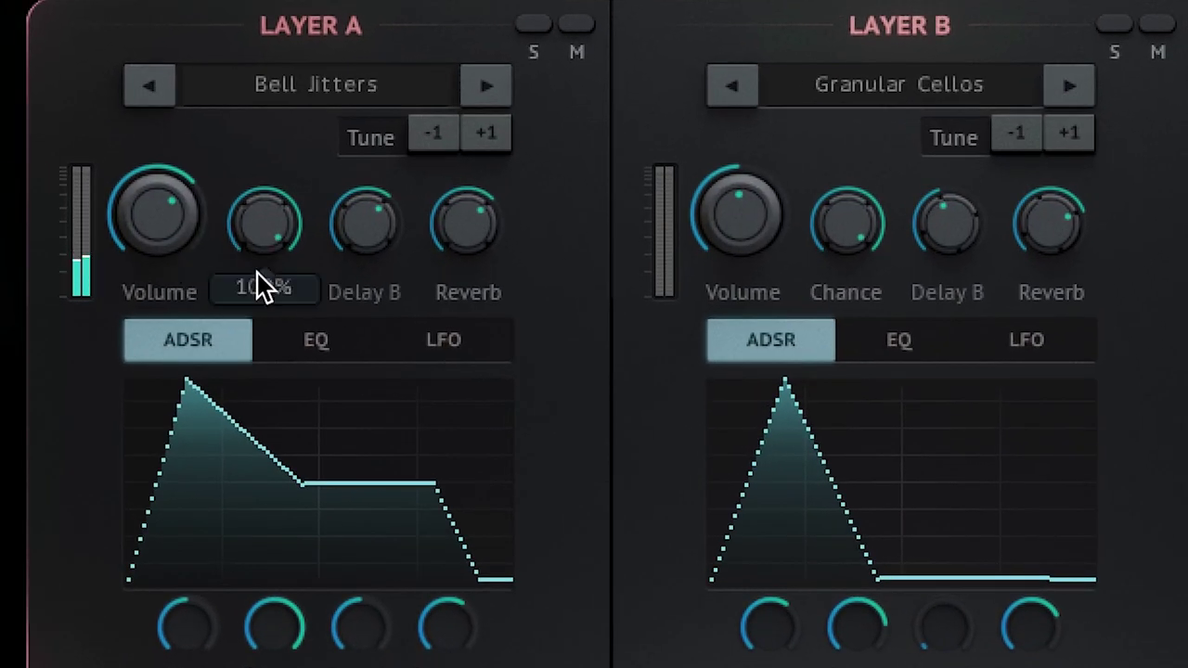
Step: Set Layer A's Chance to 50% and adjust its Delay B send
{"action": "left_click_drag", "start_coordinate": [411, 373], "coordinate": [418, 442]}
{"action": "left_click_drag", "start_coordinate": [270, 400], "coordinate": [271, 409]}
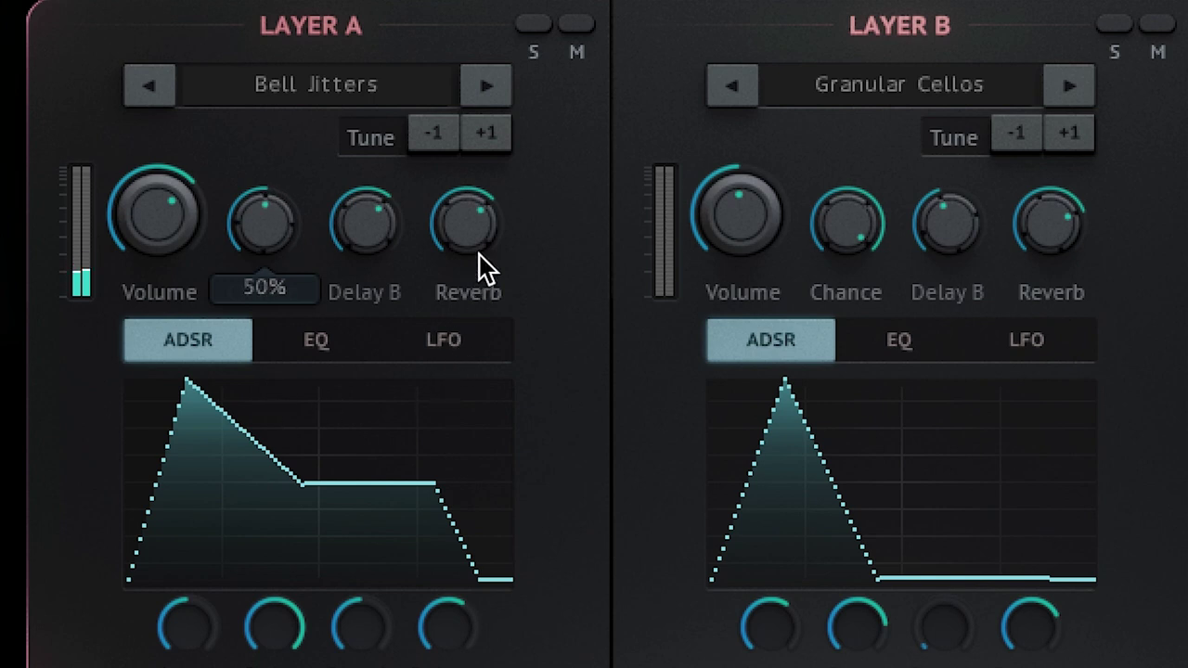
{"action": "mouse_move", "coordinate": [464, 256]}
{"action": "left_click_drag", "start_coordinate": [365, 224], "coordinate": [368, 318]}
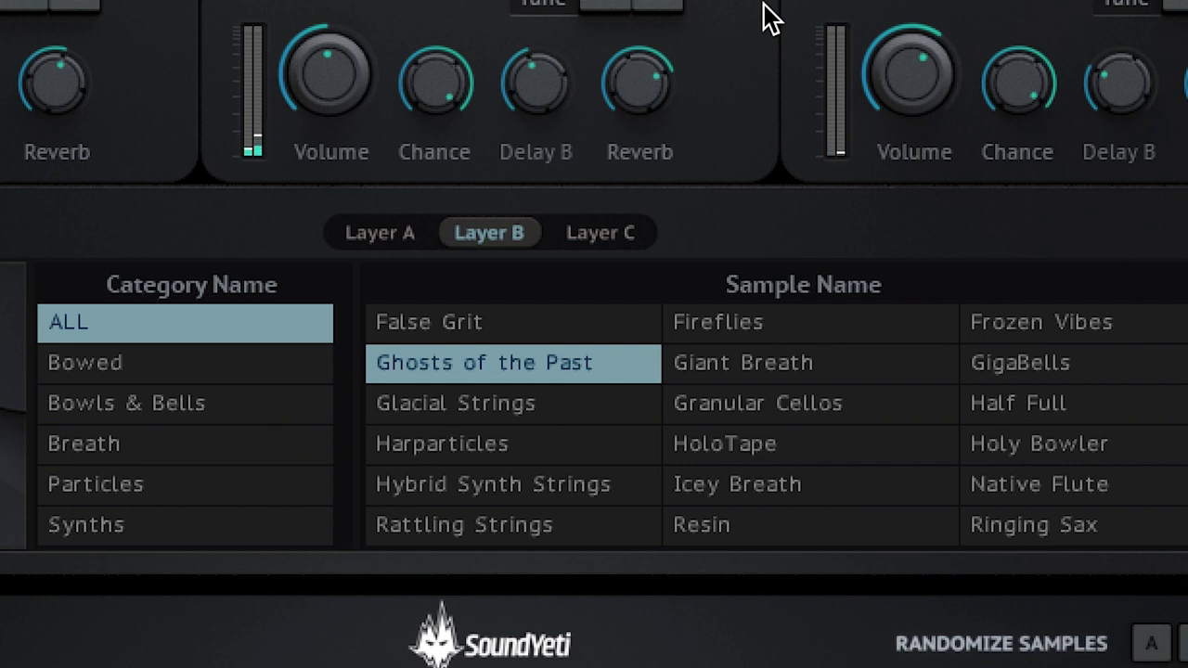
Step: Load the Sing With Me sample into Layer C and solo that layer briefly to audition it
{"action": "left_click", "coordinate": [601, 232]}
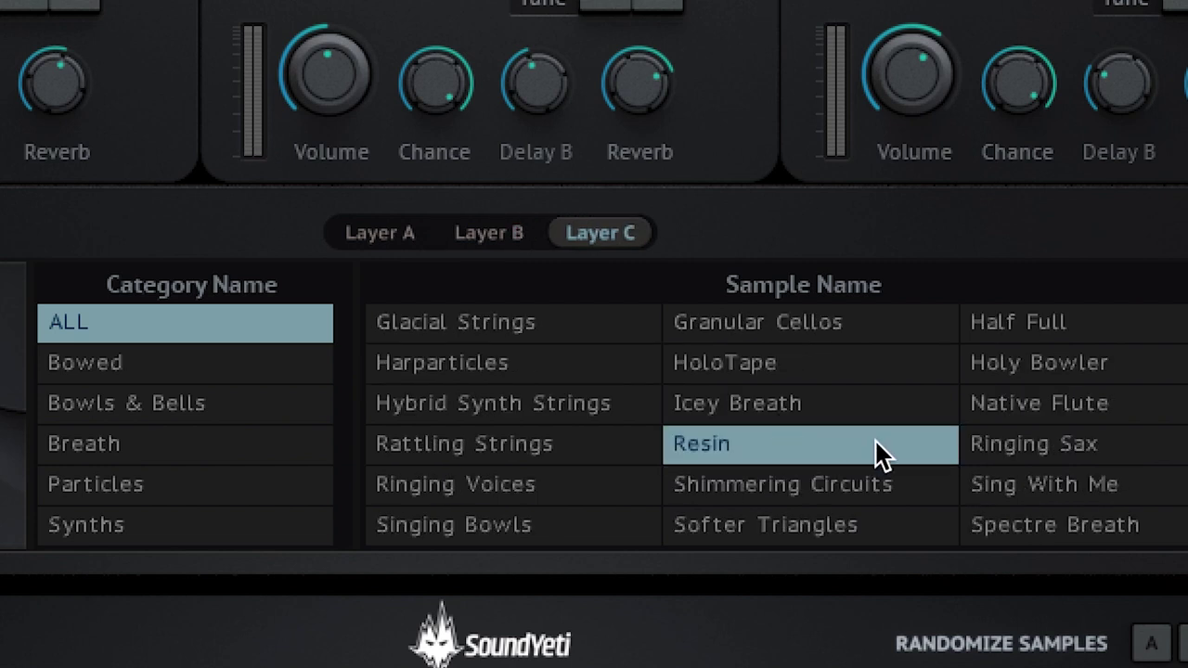
{"action": "left_click", "coordinate": [1032, 502]}
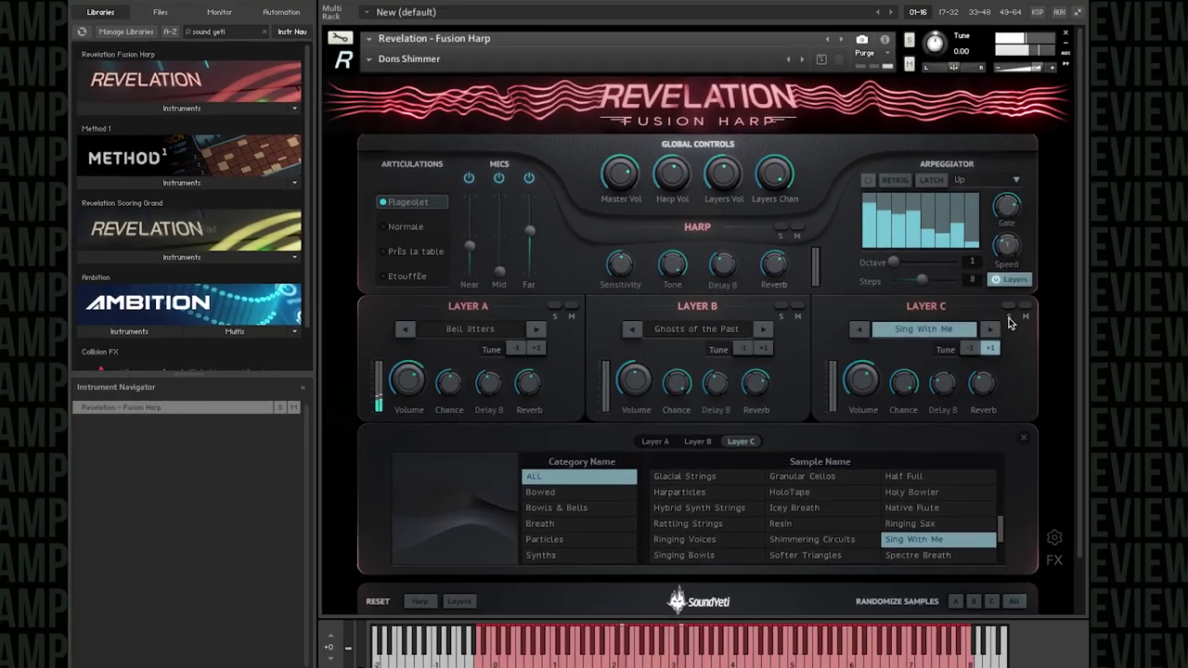
{"action": "left_click", "coordinate": [1008, 306]}
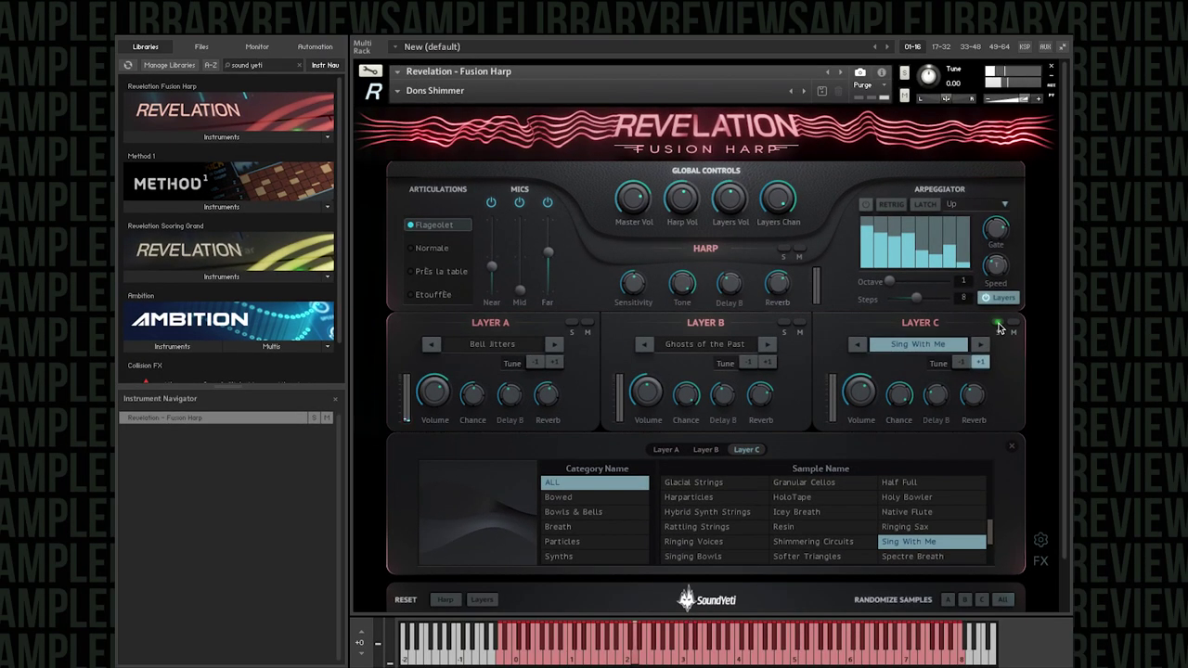
{"action": "left_click", "coordinate": [998, 324]}
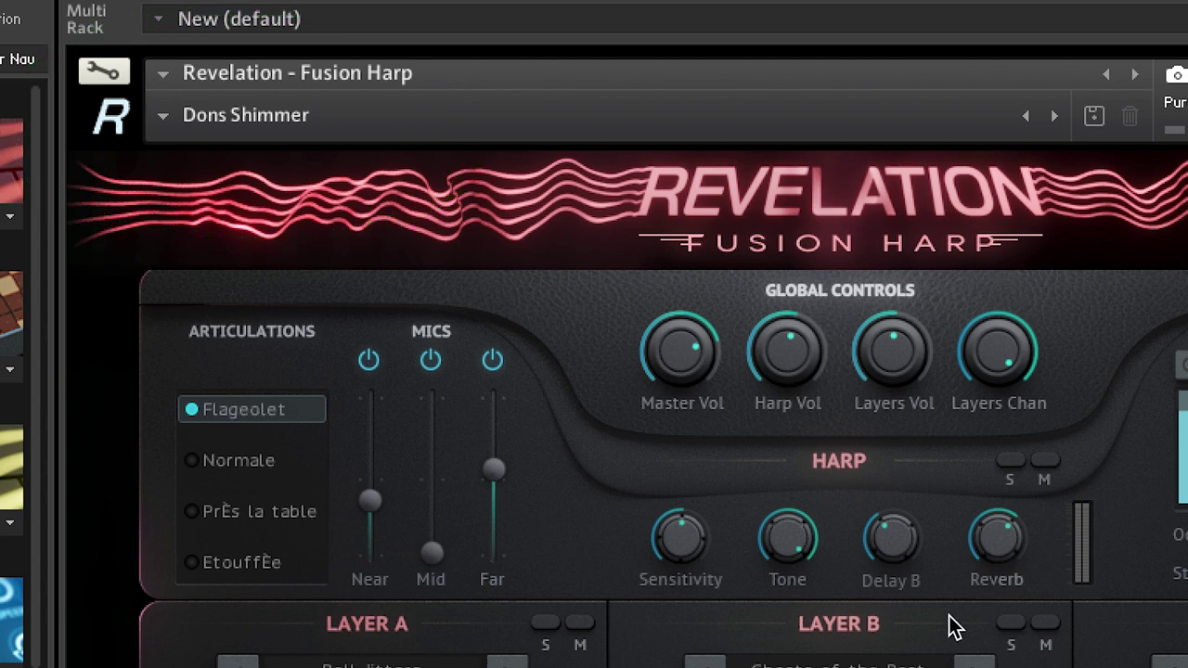
Step: Mute Layers A, B and C to isolate the harp sound
{"action": "left_click", "coordinate": [579, 622]}
{"action": "left_click", "coordinate": [1046, 623]}
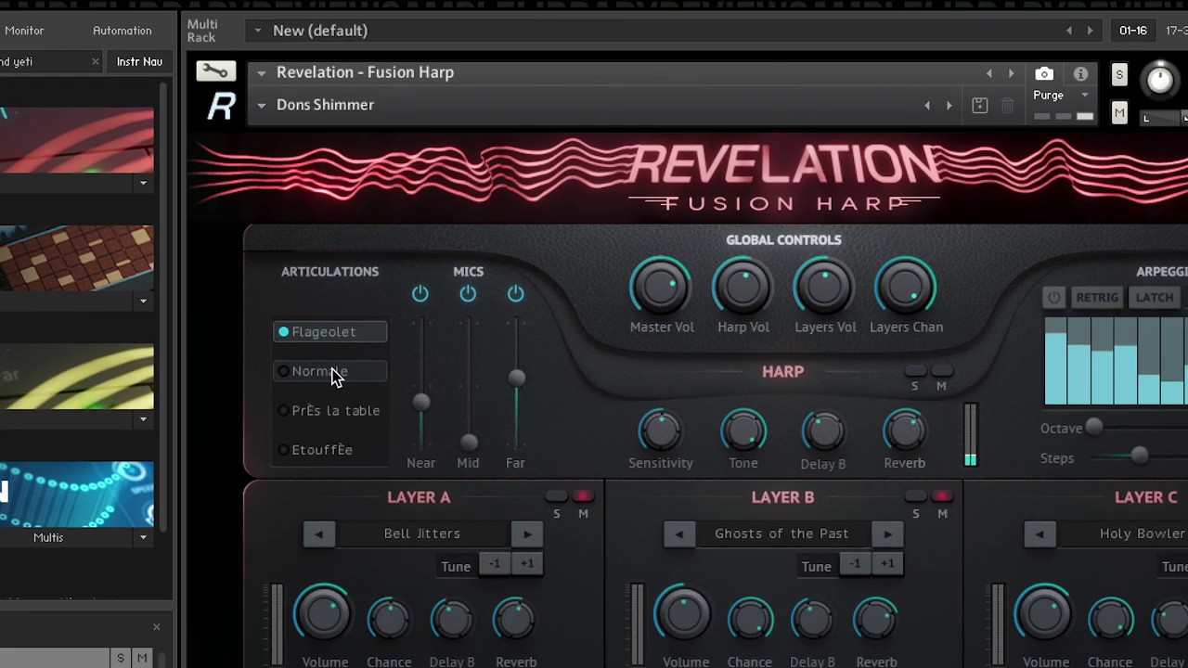
Step: Audition the Normale articulation, switch the harp to Etouffée, and raise the Near mic level to 4.9 dB
{"action": "left_click", "coordinate": [320, 461]}
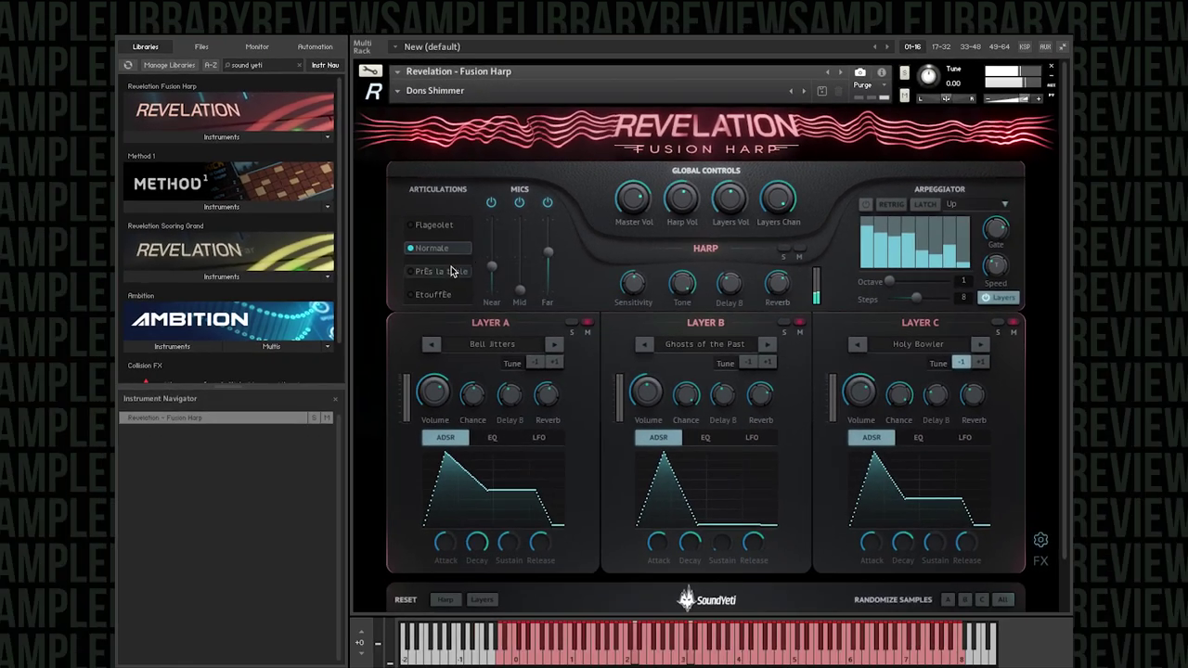
{"action": "left_click", "coordinate": [430, 303]}
{"action": "left_click", "coordinate": [444, 294]}
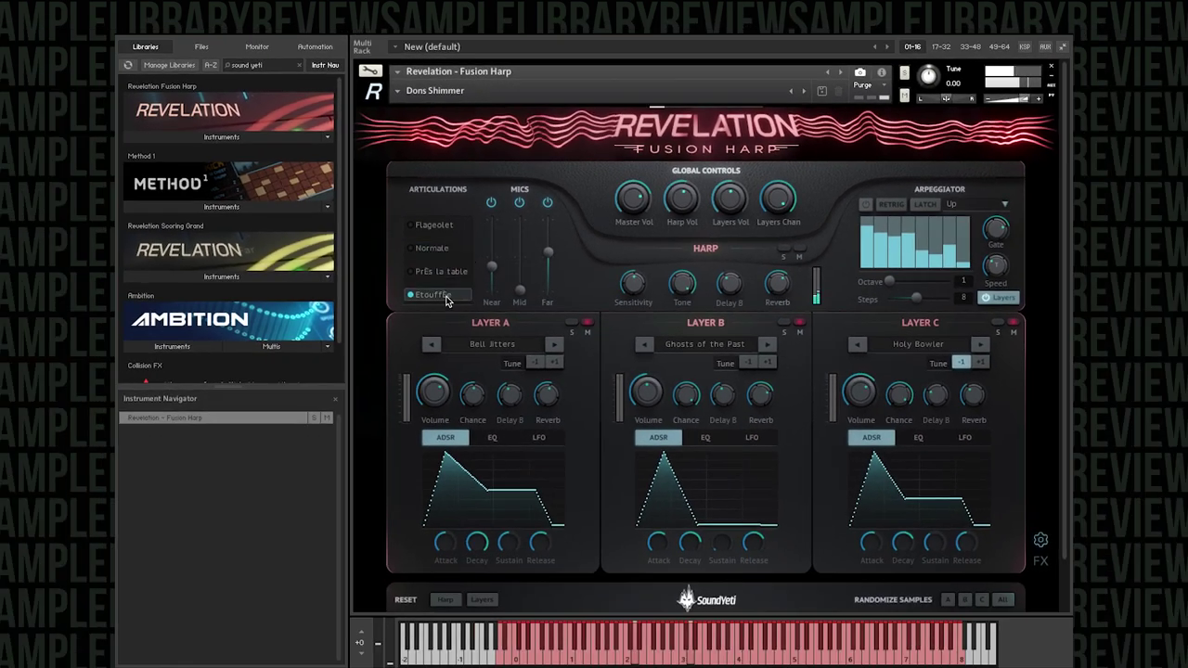
{"action": "left_click_drag", "start_coordinate": [495, 270], "coordinate": [493, 249]}
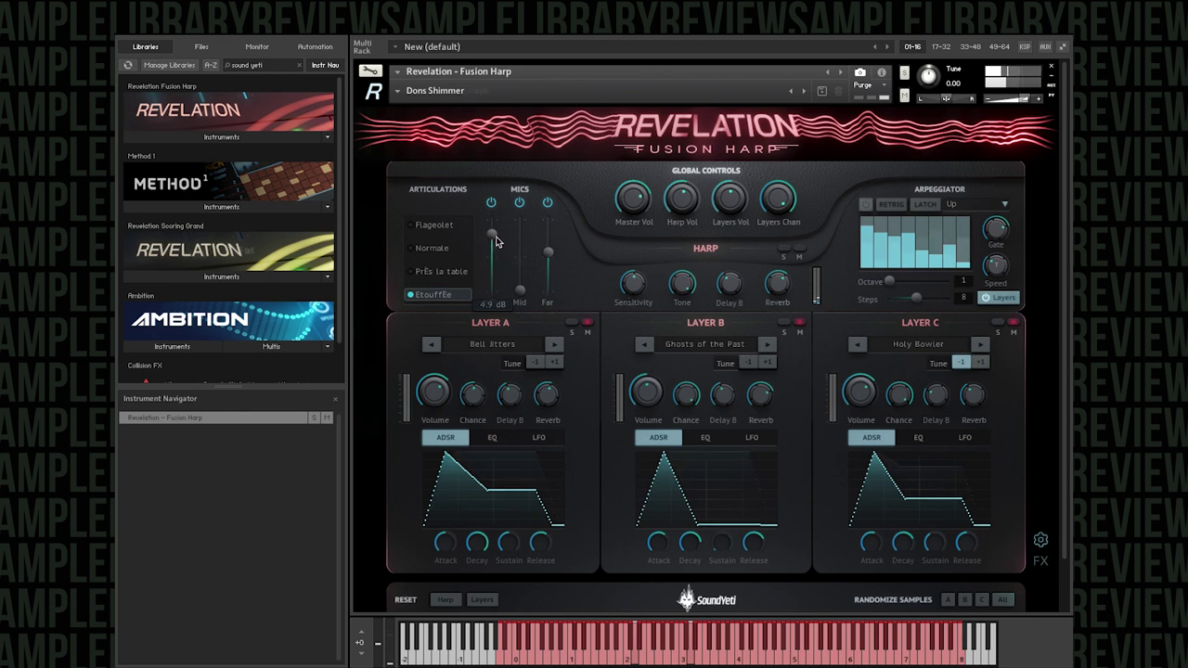